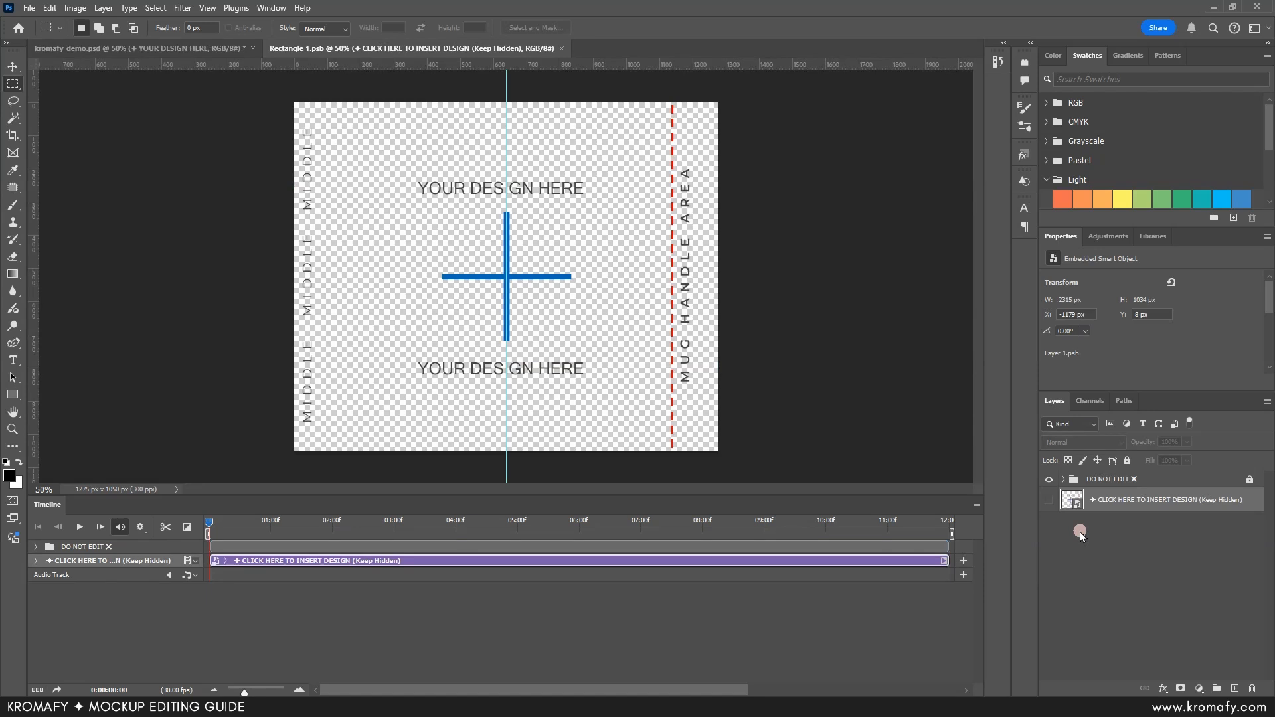
# Step: Open the insert-design smart object's contents and place the design_front2 image in it as a linked file
pyautogui.doubleClick(1073, 502)
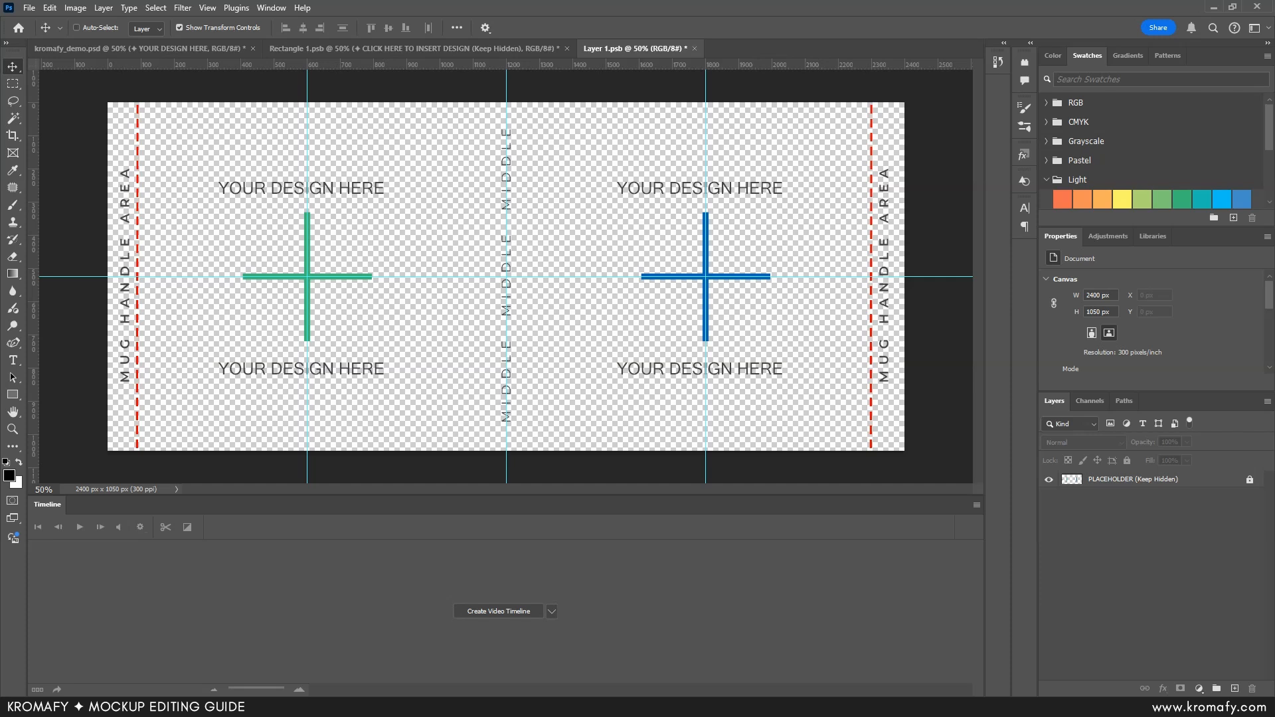
pyautogui.click(1130, 486)
pyautogui.click(114, 78)
pyautogui.click(30, 9)
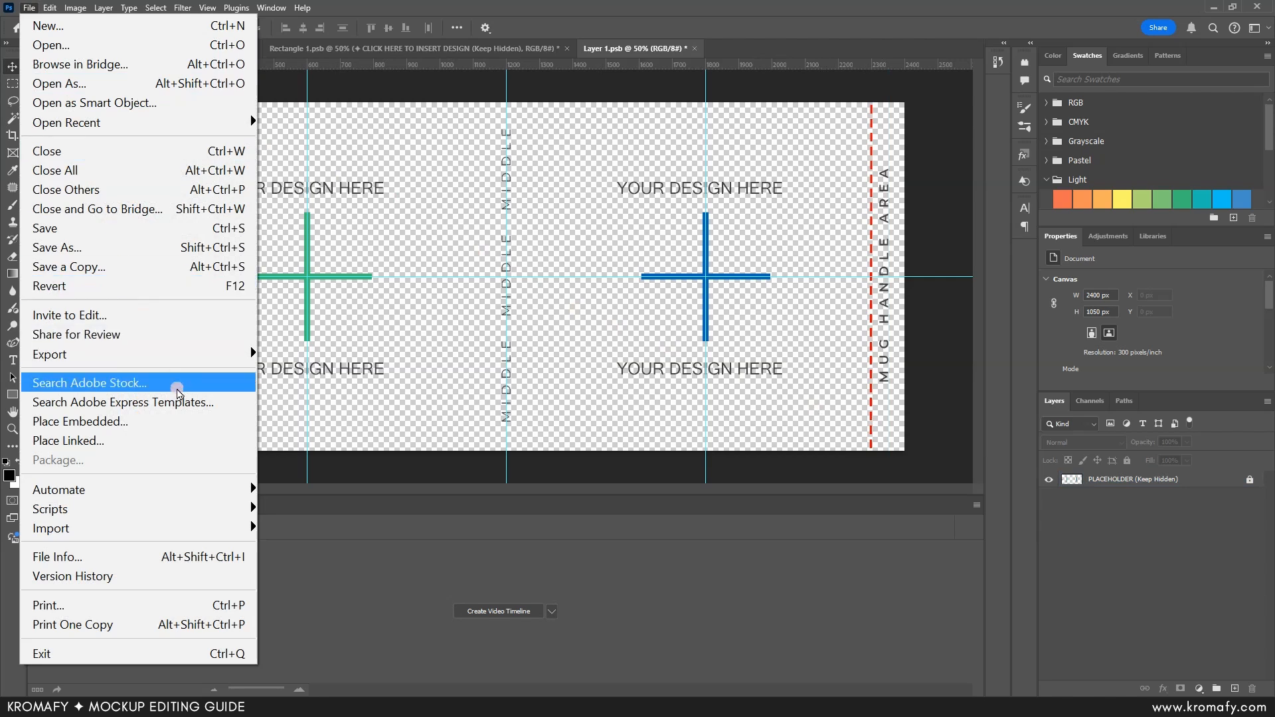
pyautogui.click(193, 442)
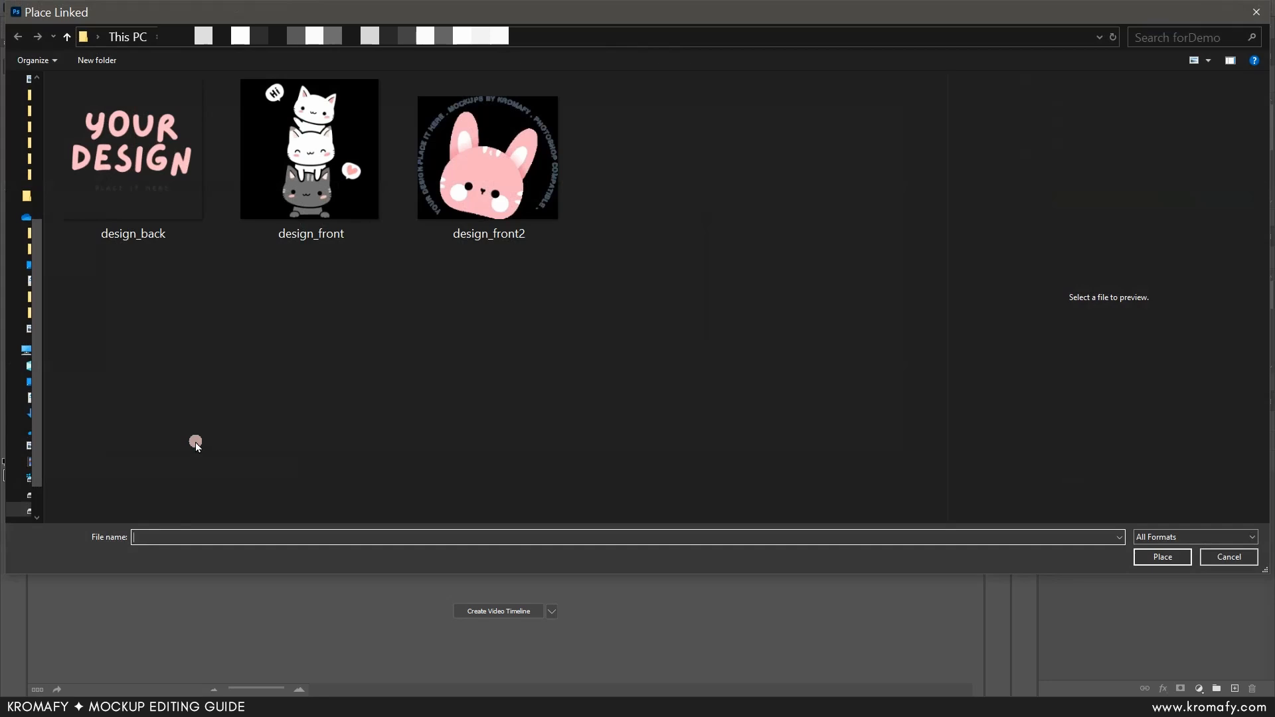
pyautogui.click(479, 203)
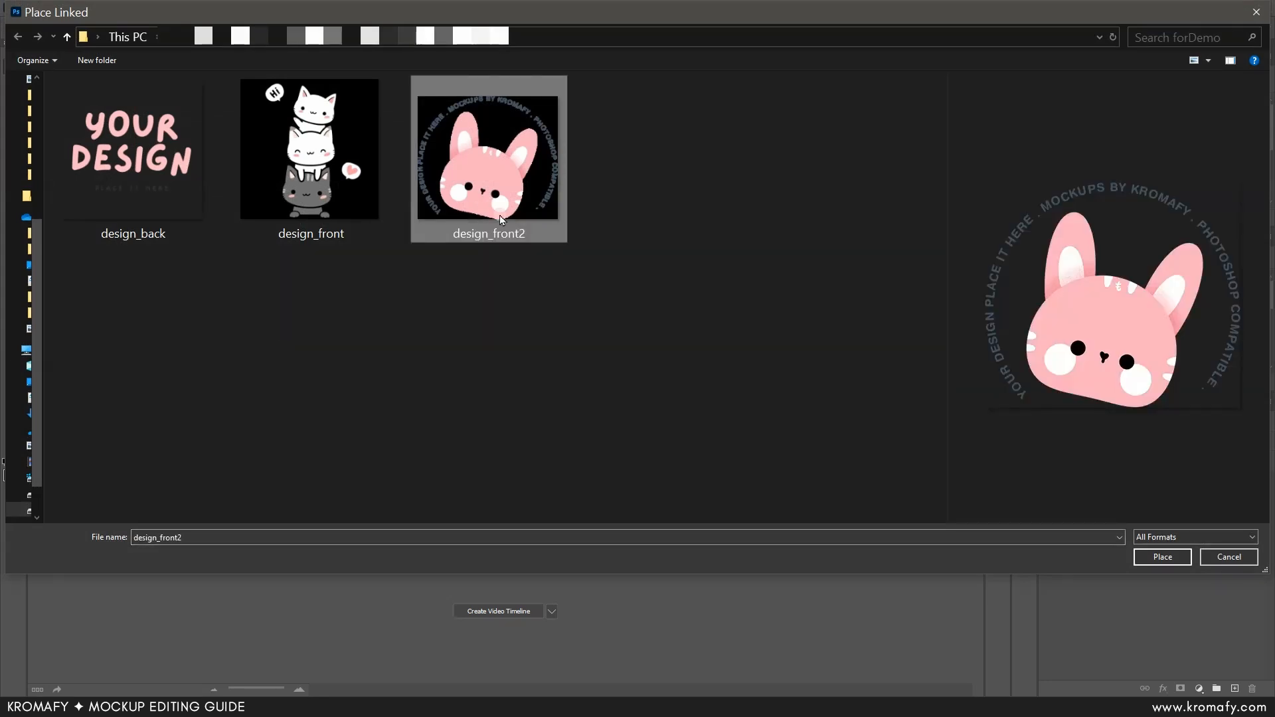
pyautogui.click(1163, 557)
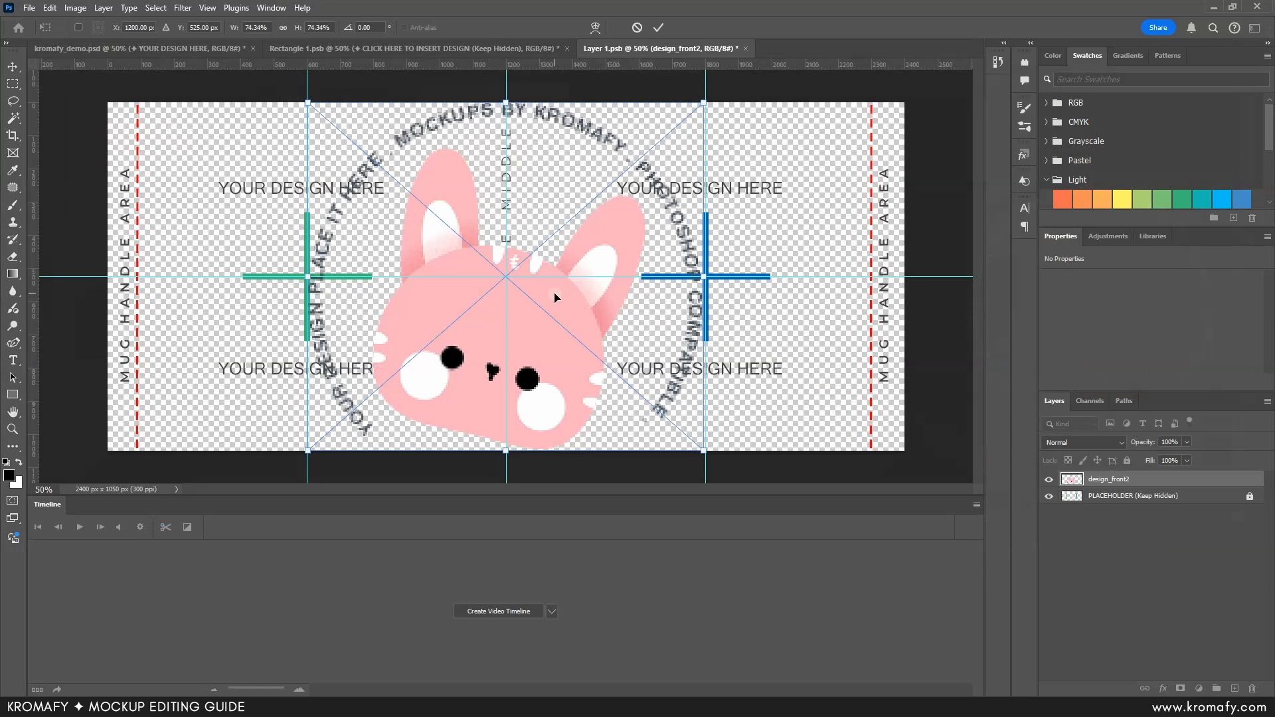
# Step: Center the rabbit design on the blue cross guide and scale it to about 56.6%
pyautogui.moveTo(569, 303); pyautogui.dragTo(762, 304)
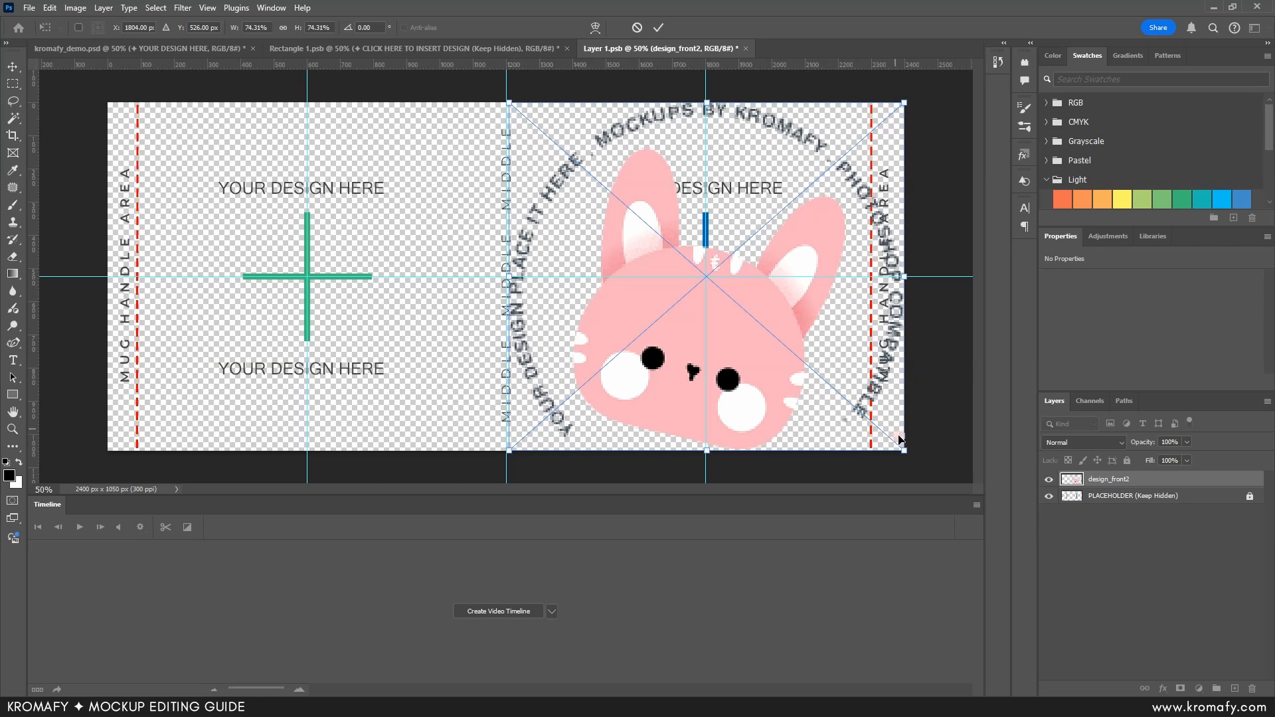
pyautogui.moveTo(905, 450); pyautogui.dragTo(857, 410)
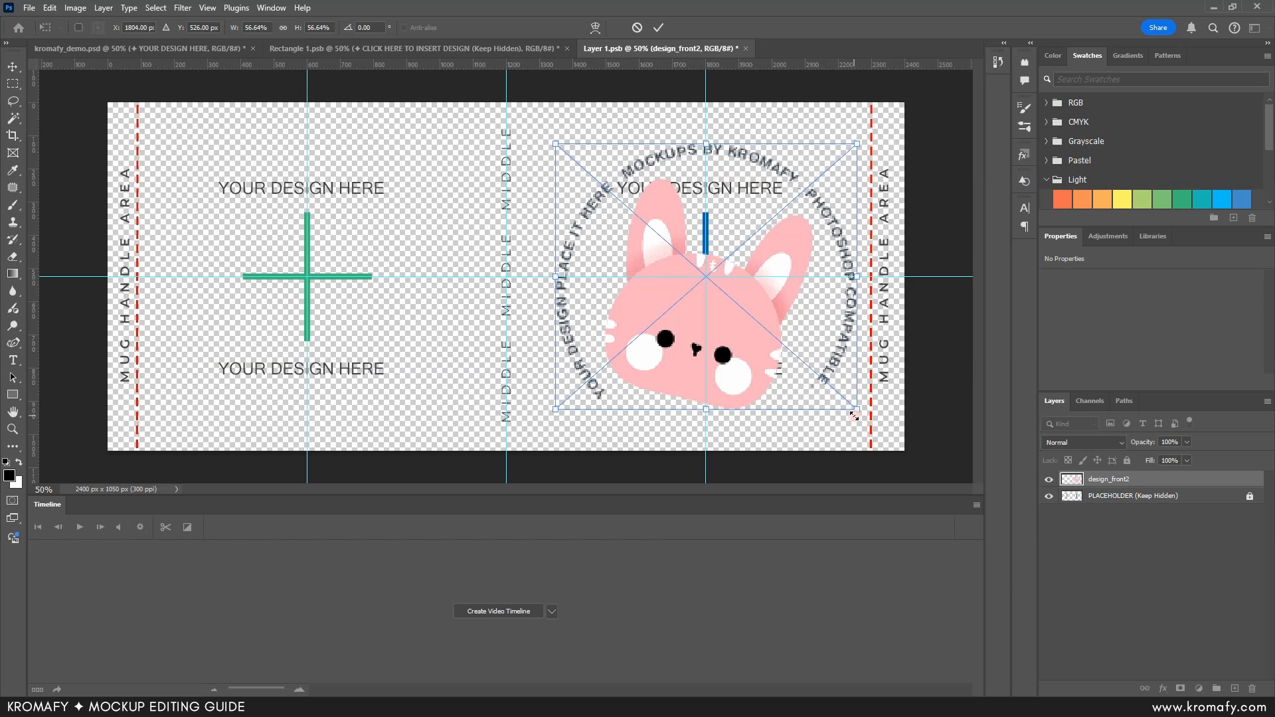
pyautogui.press('Return')
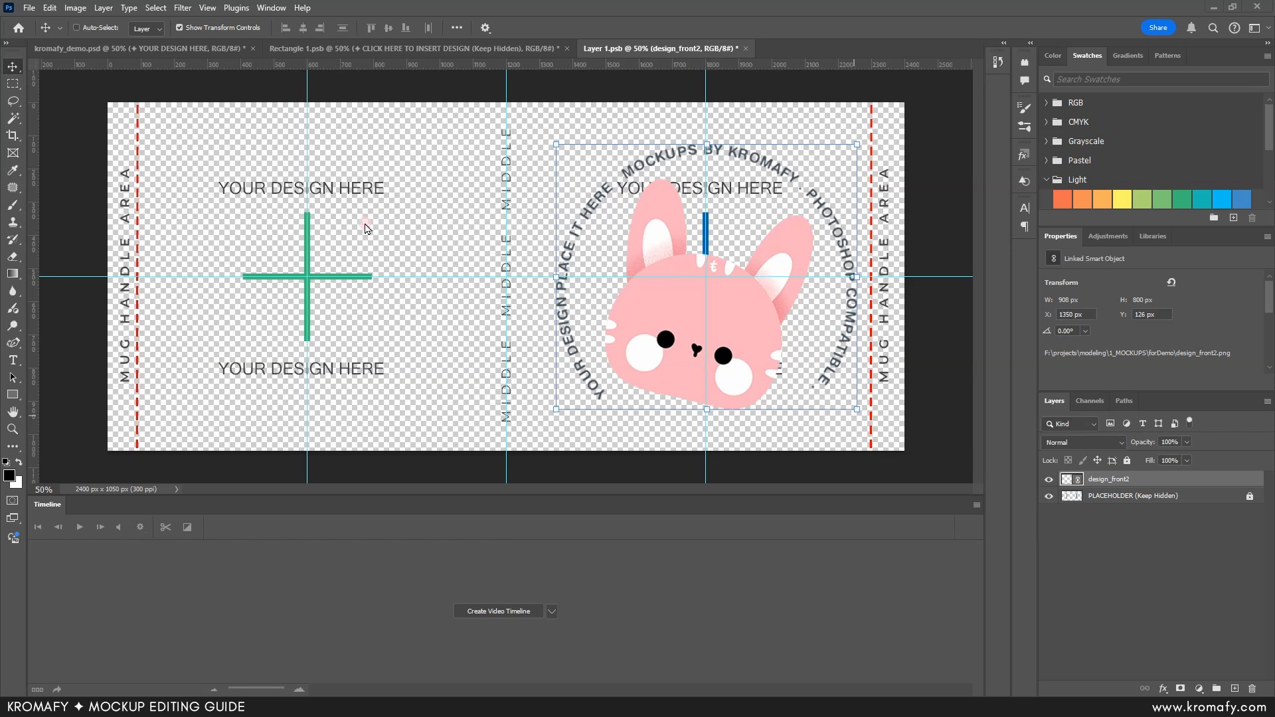
# Step: Place the design_back image as a linked file in the same mug template document
pyautogui.click(29, 10)
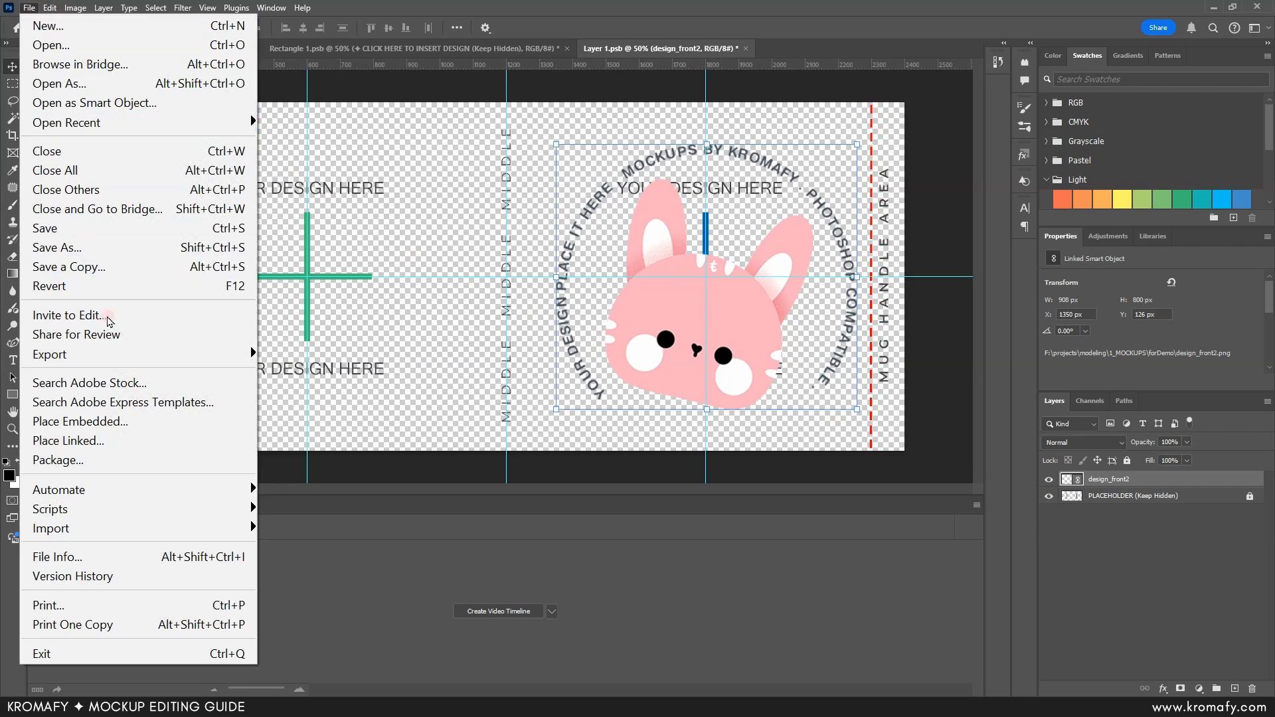
pyautogui.click(141, 443)
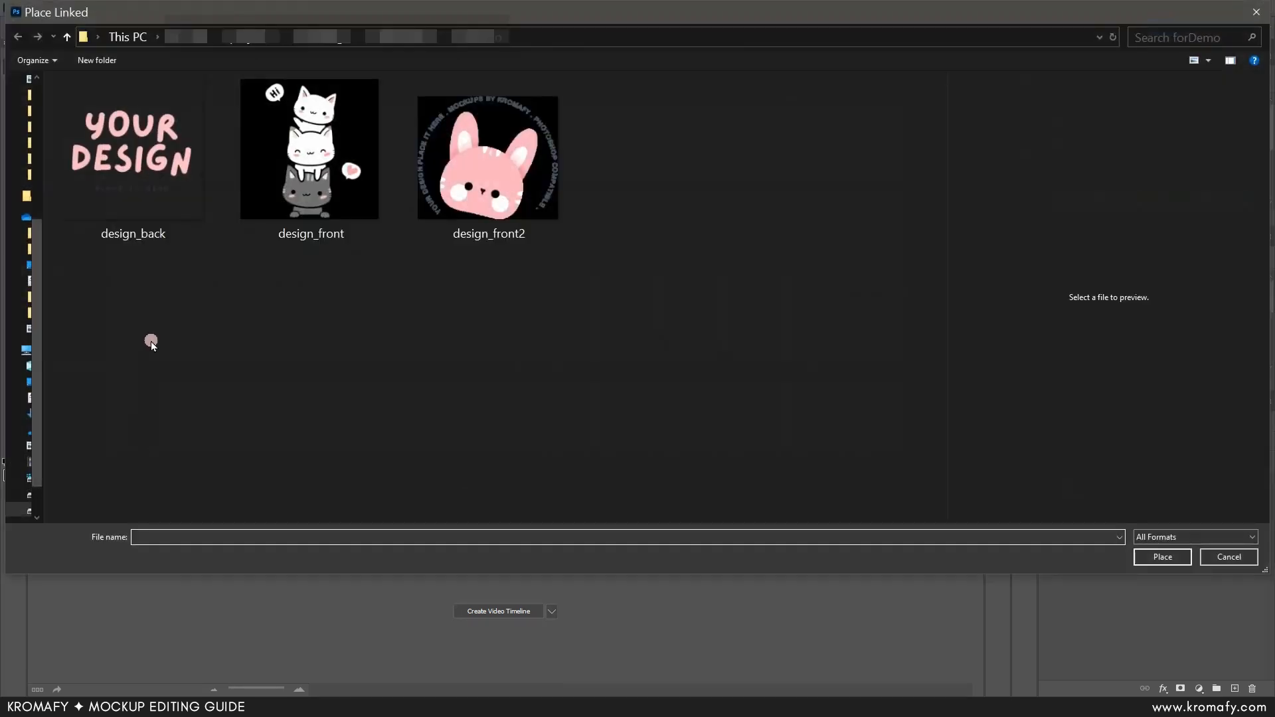
pyautogui.click(140, 200)
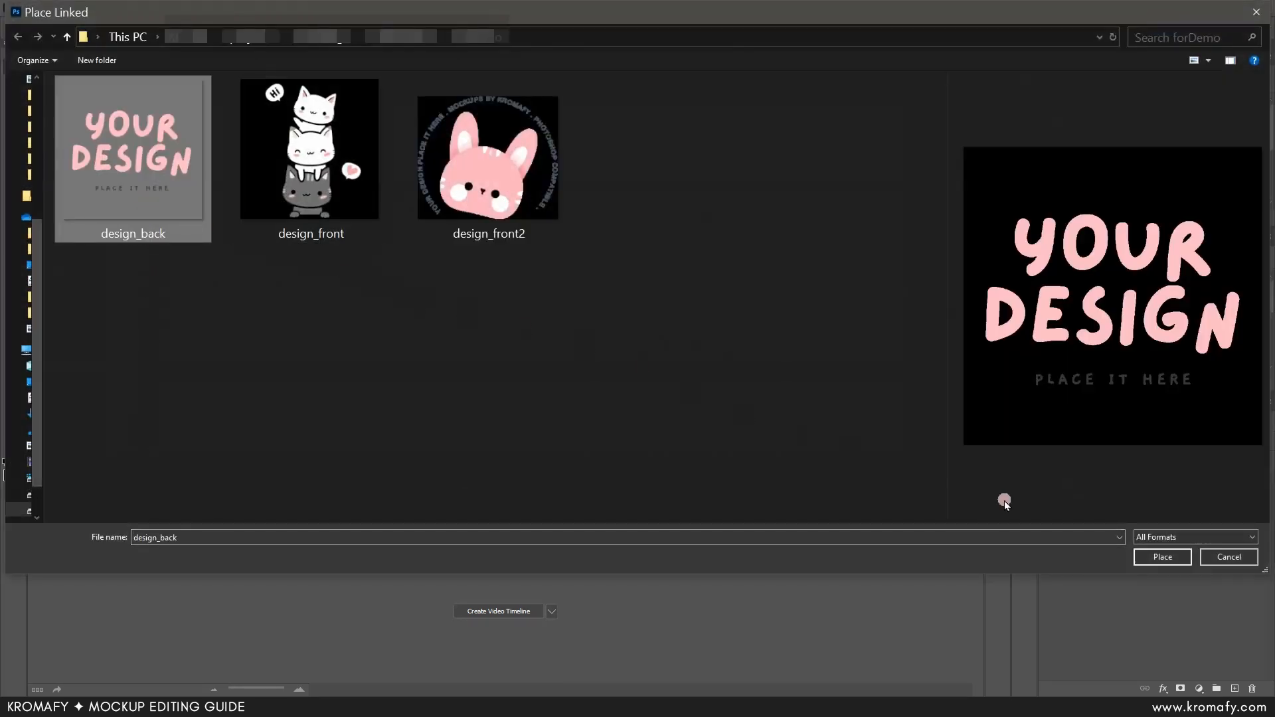
pyautogui.click(1161, 558)
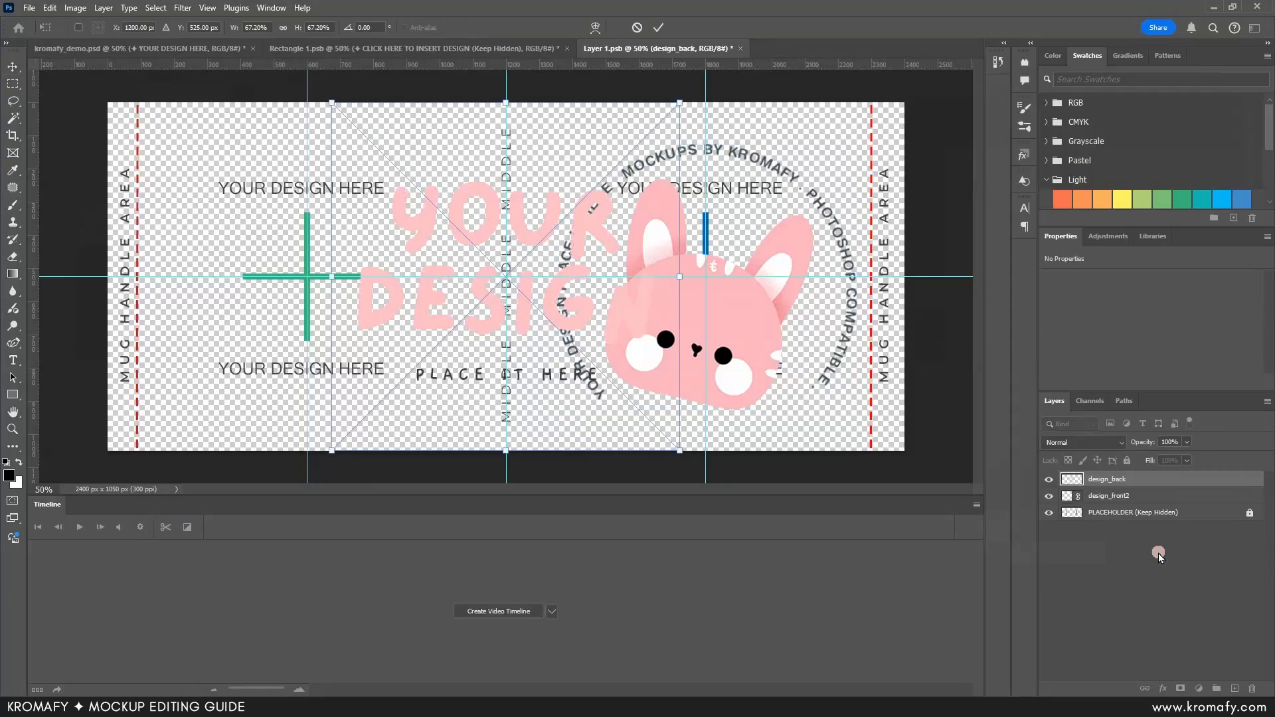
# Step: Center the design_back artwork on the green cross guide and scale it to about 48.5%
pyautogui.moveTo(588, 335); pyautogui.dragTo(395, 331)
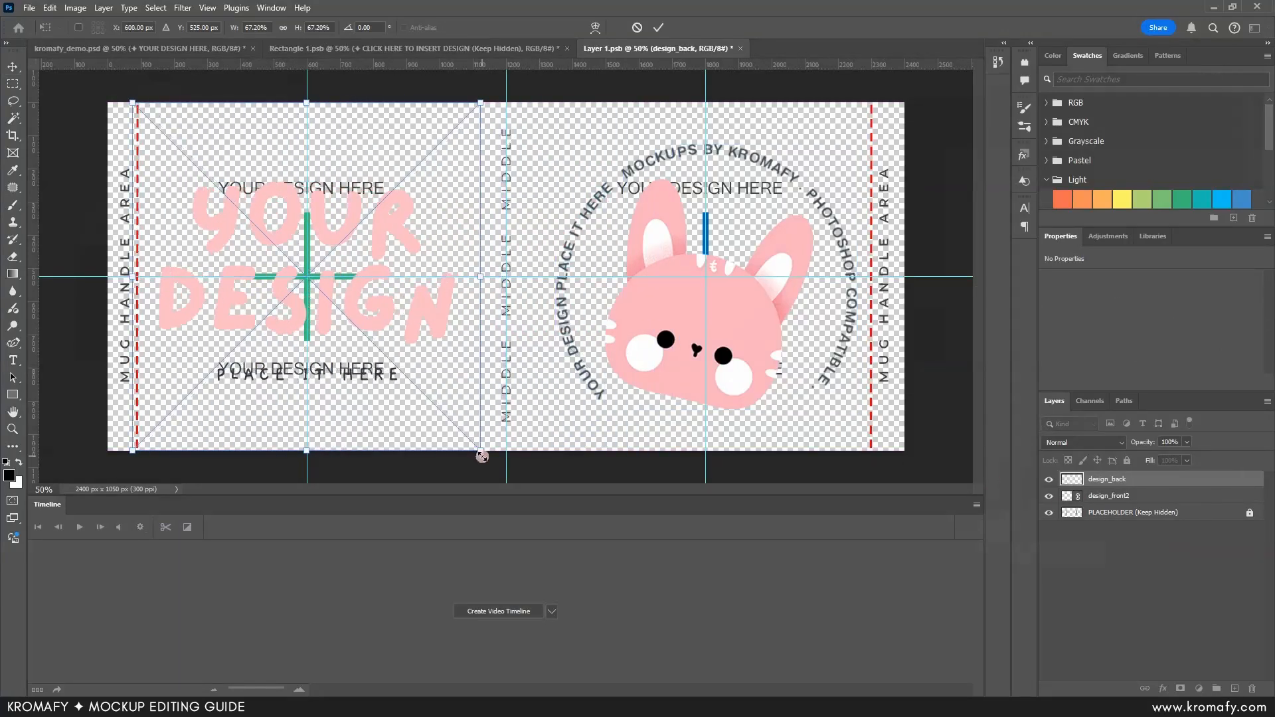
pyautogui.moveTo(481, 451); pyautogui.dragTo(433, 410)
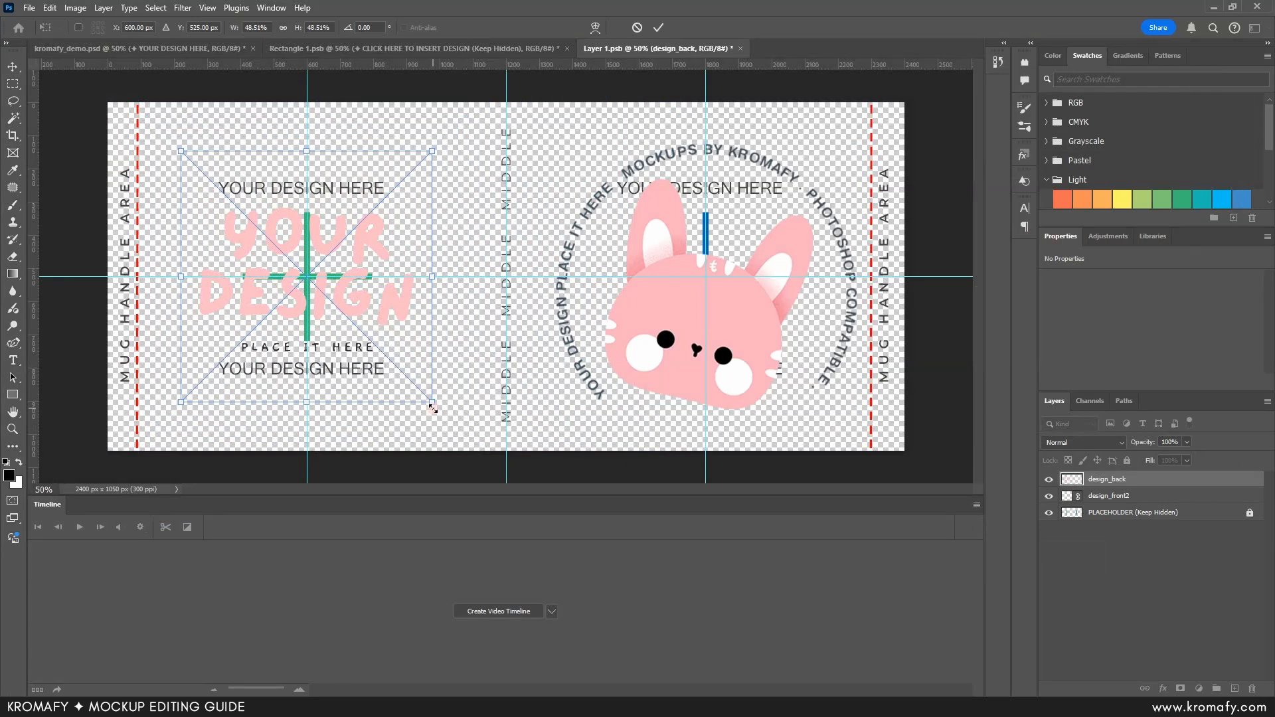
pyautogui.press('Return')
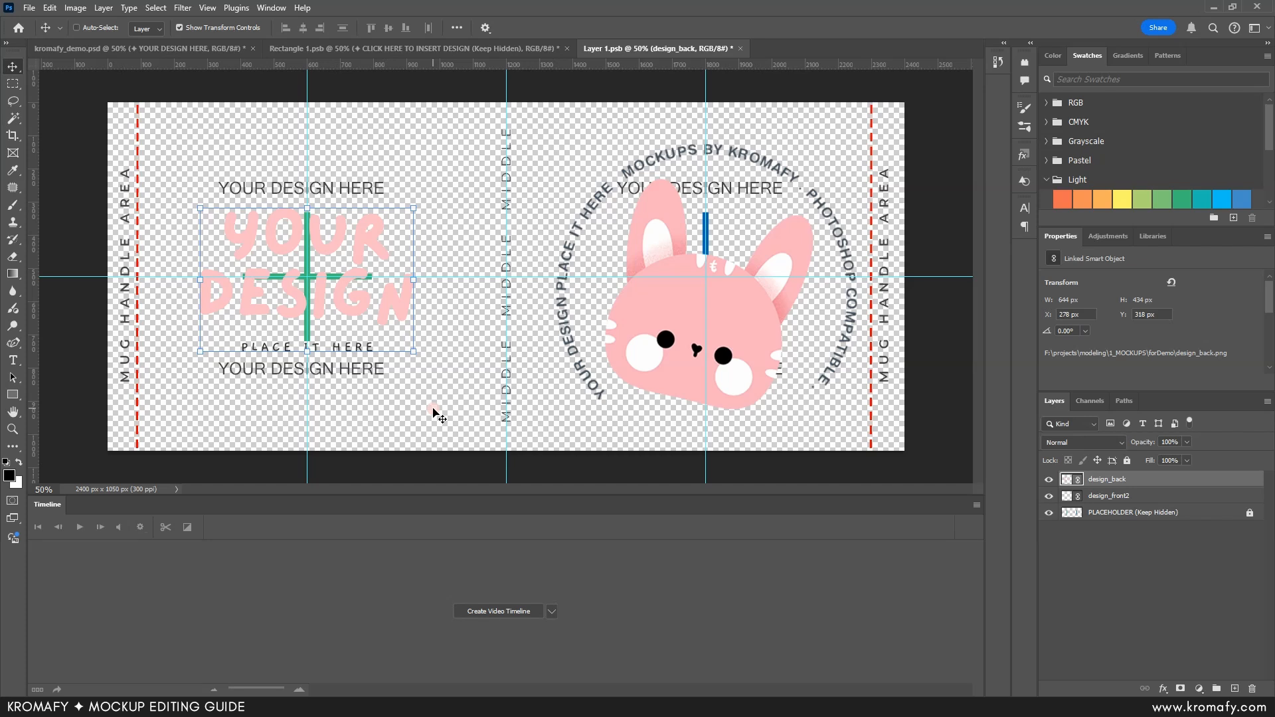
# Step: Hide the PLACEHOLDER layer, and save and close both smart object documents, Layer 1.psb and Rectangle 1.psb
pyautogui.click(1049, 513)
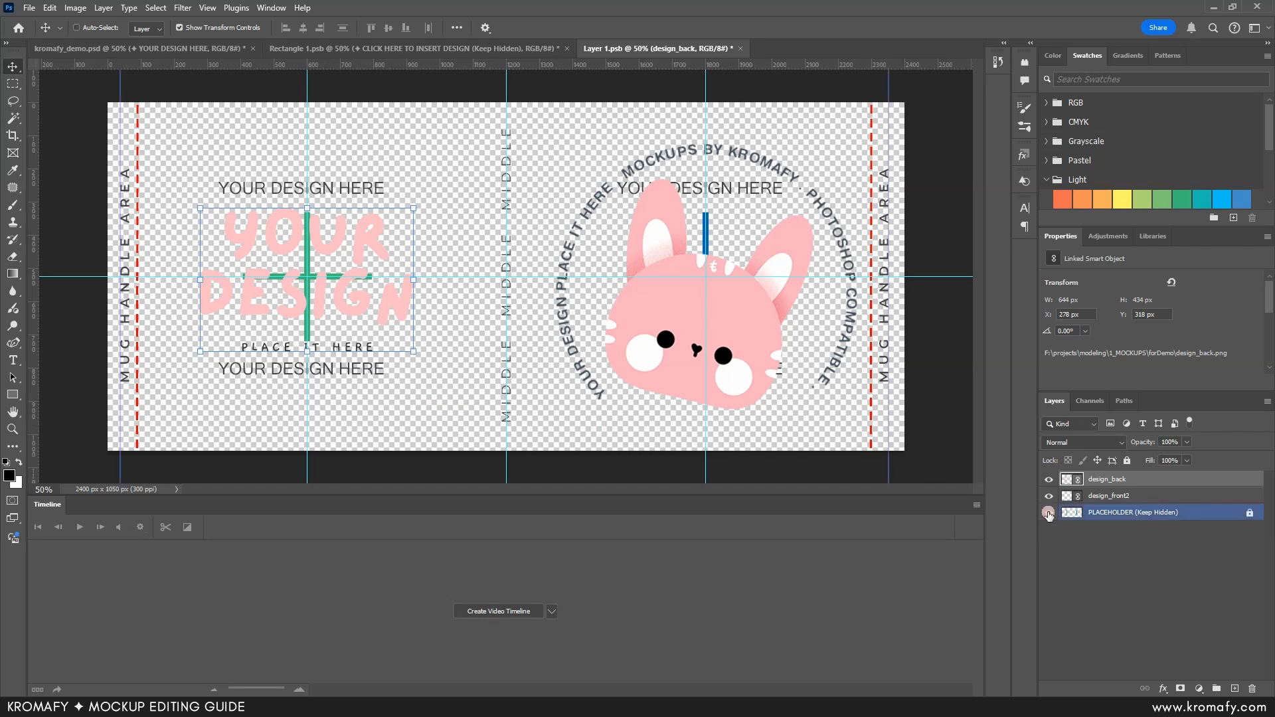
pyautogui.click(1049, 514)
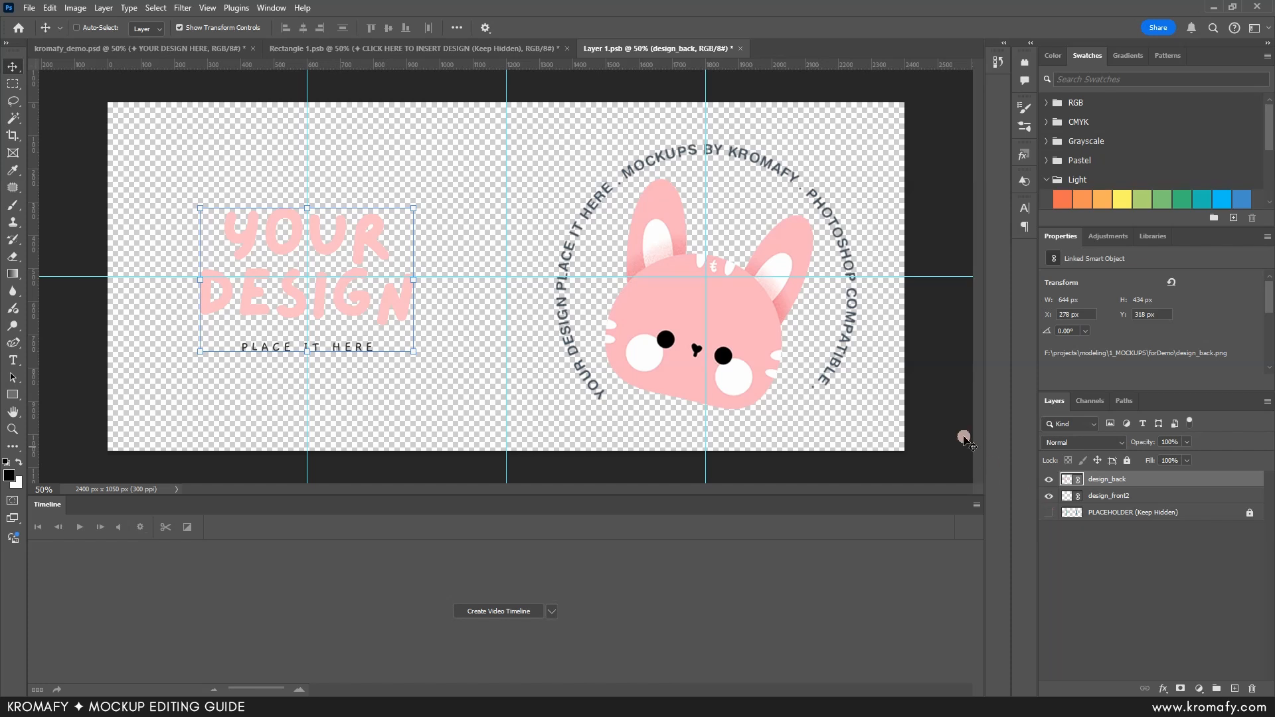
pyautogui.click(740, 49)
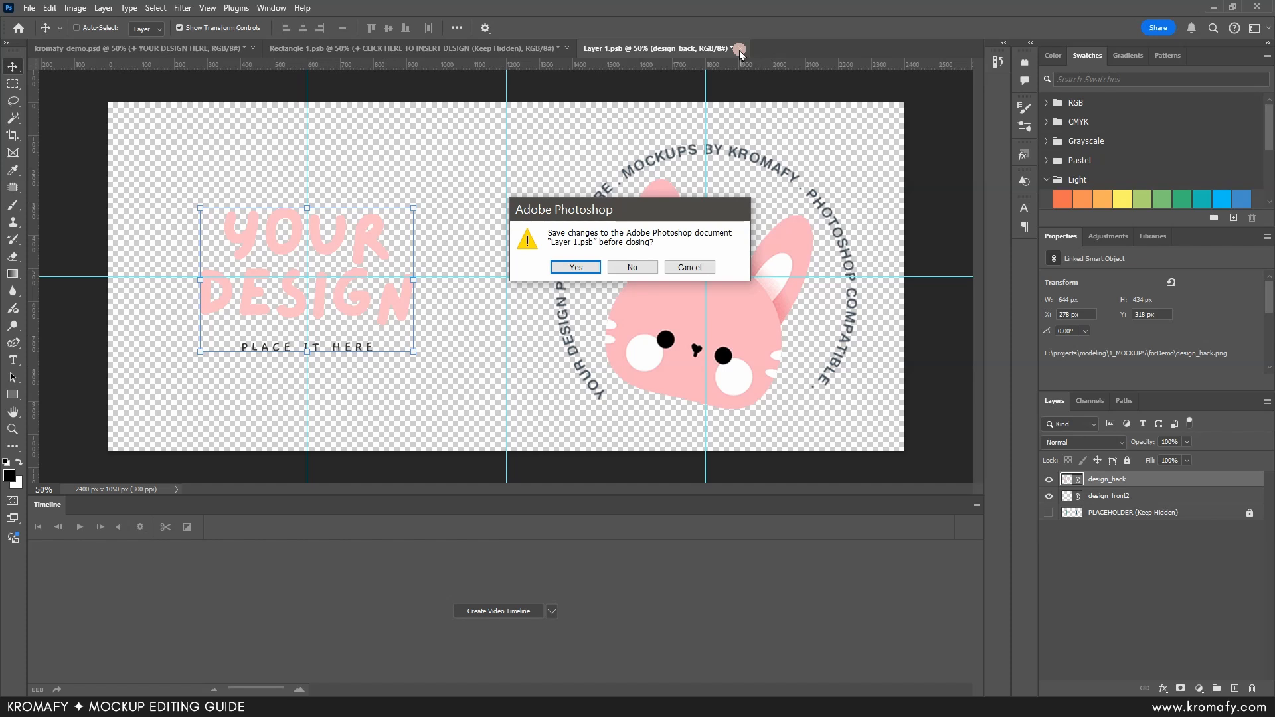
pyautogui.click(576, 267)
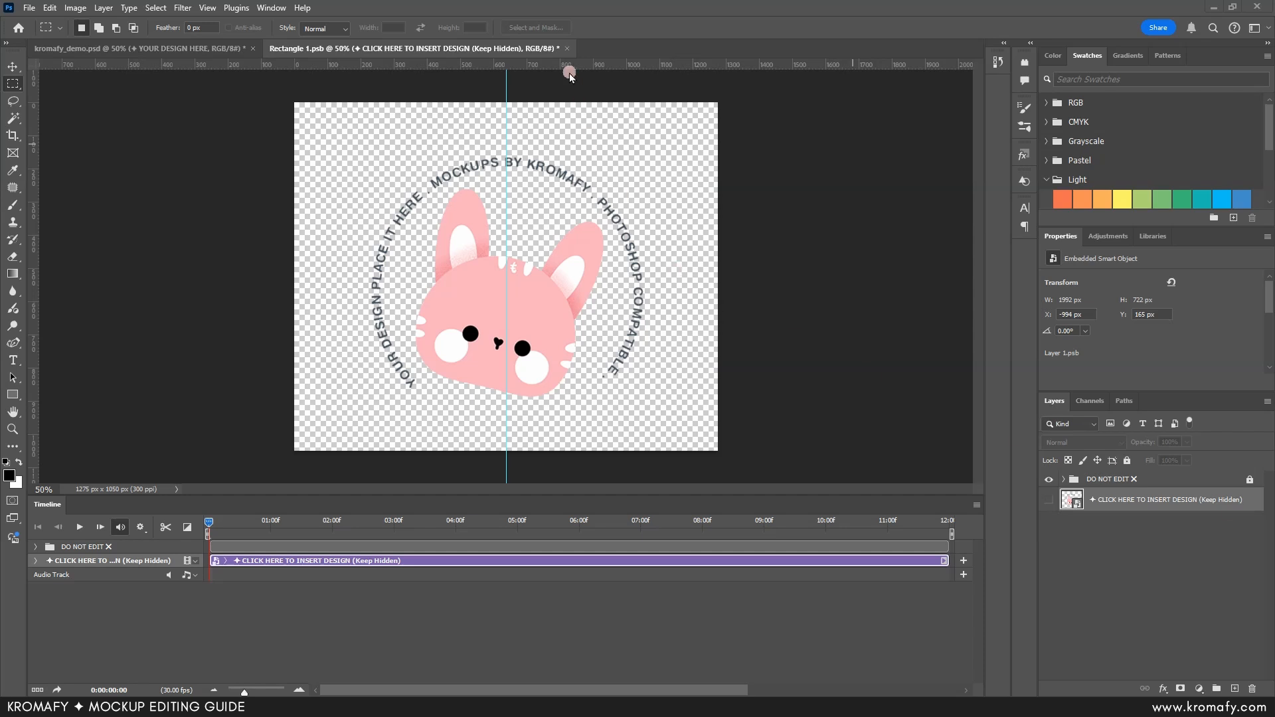
pyautogui.click(568, 49)
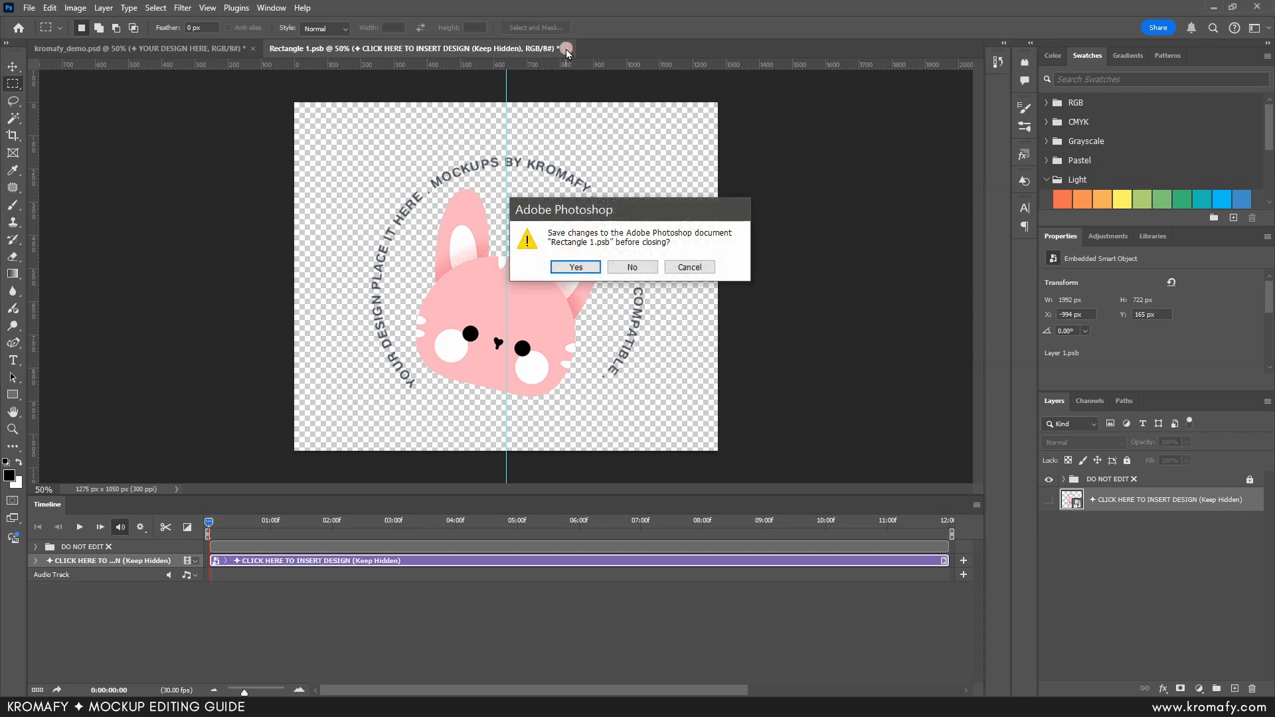
pyautogui.click(576, 267)
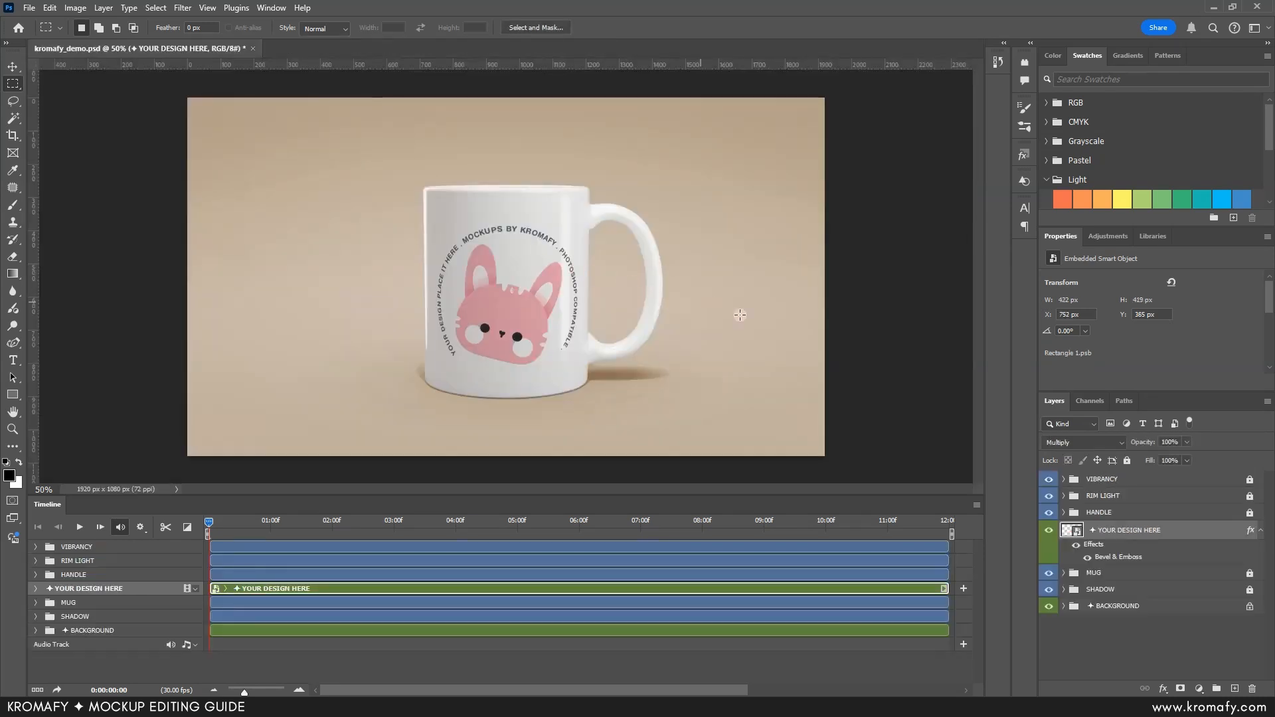
# Step: Change the BACKGROUND COLOR PICKER fill inside the BACKGROUND group to pink, hex eaaaaa
pyautogui.click(1146, 471)
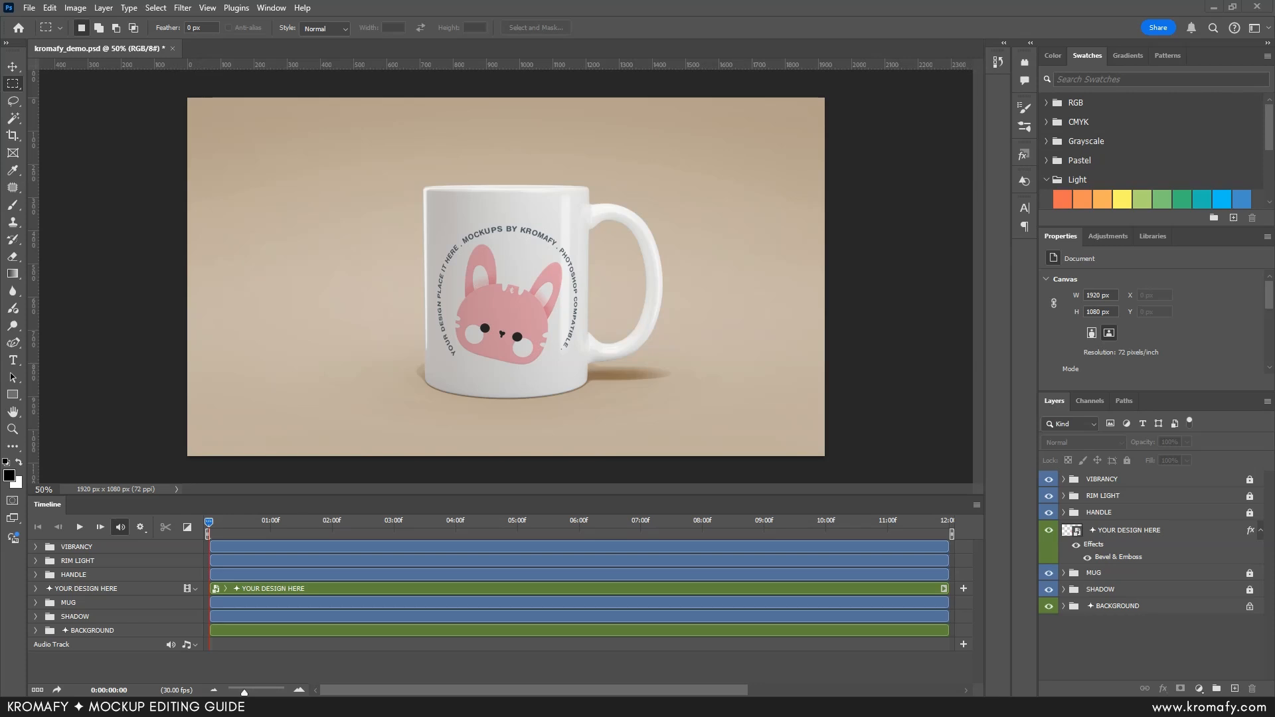
pyautogui.click(1151, 606)
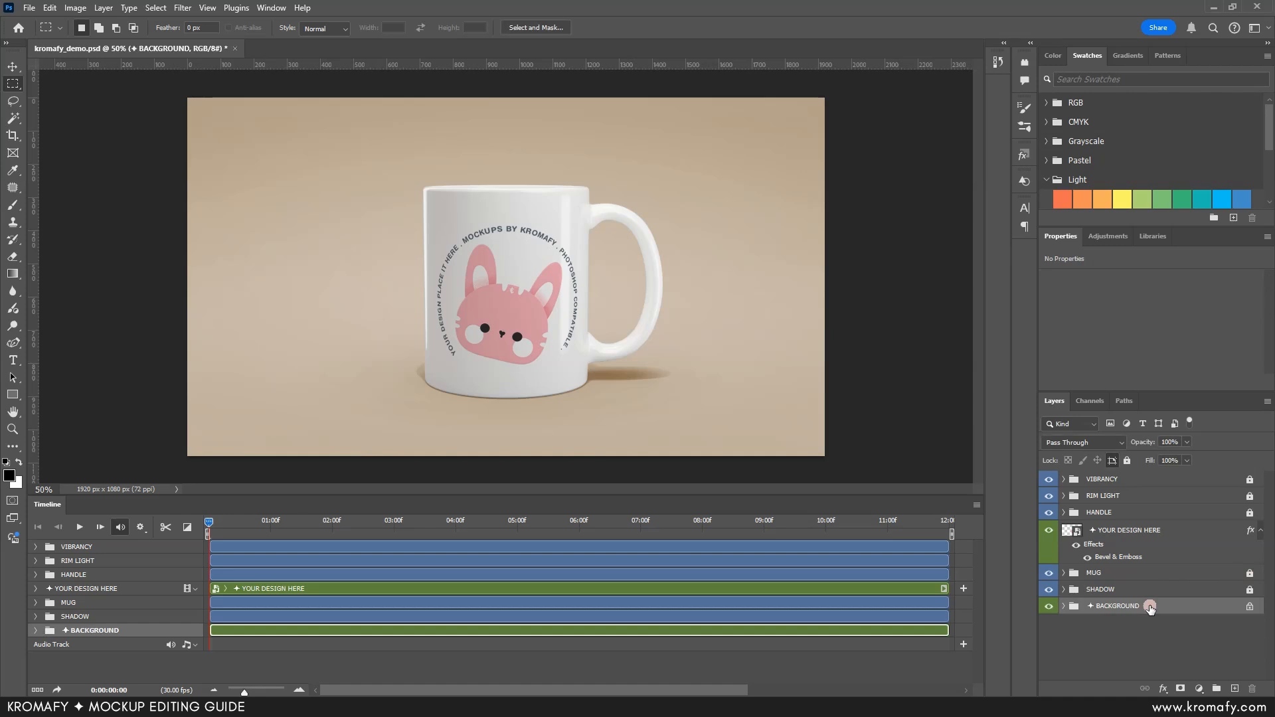
pyautogui.click(1064, 607)
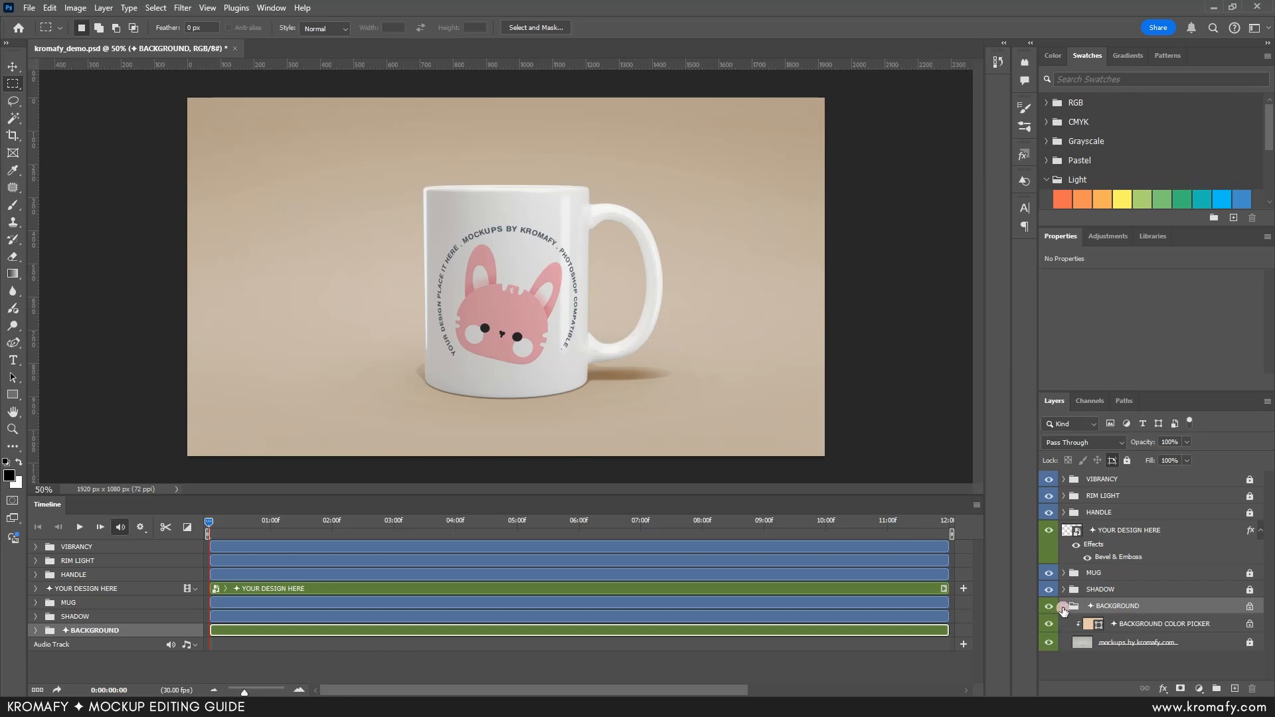
pyautogui.doubleClick(1090, 625)
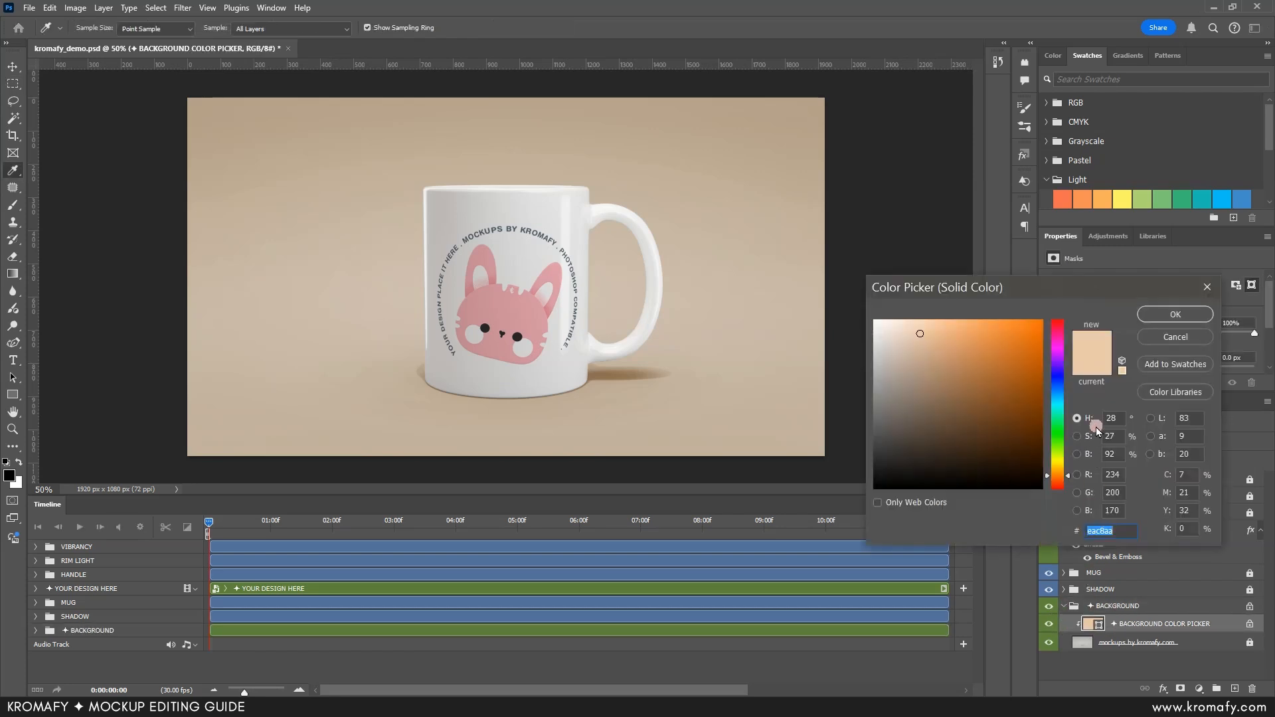
pyautogui.moveTo(1056, 329); pyautogui.dragTo(1051, 505)
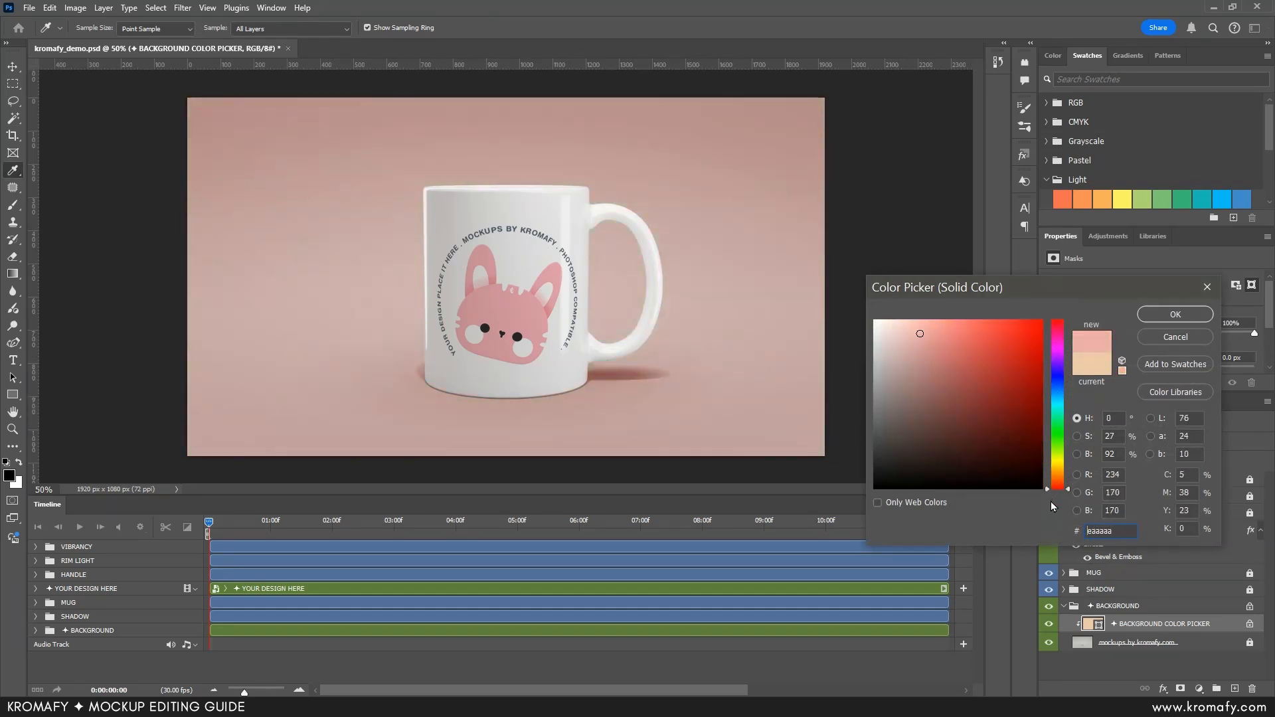
pyautogui.click(1170, 316)
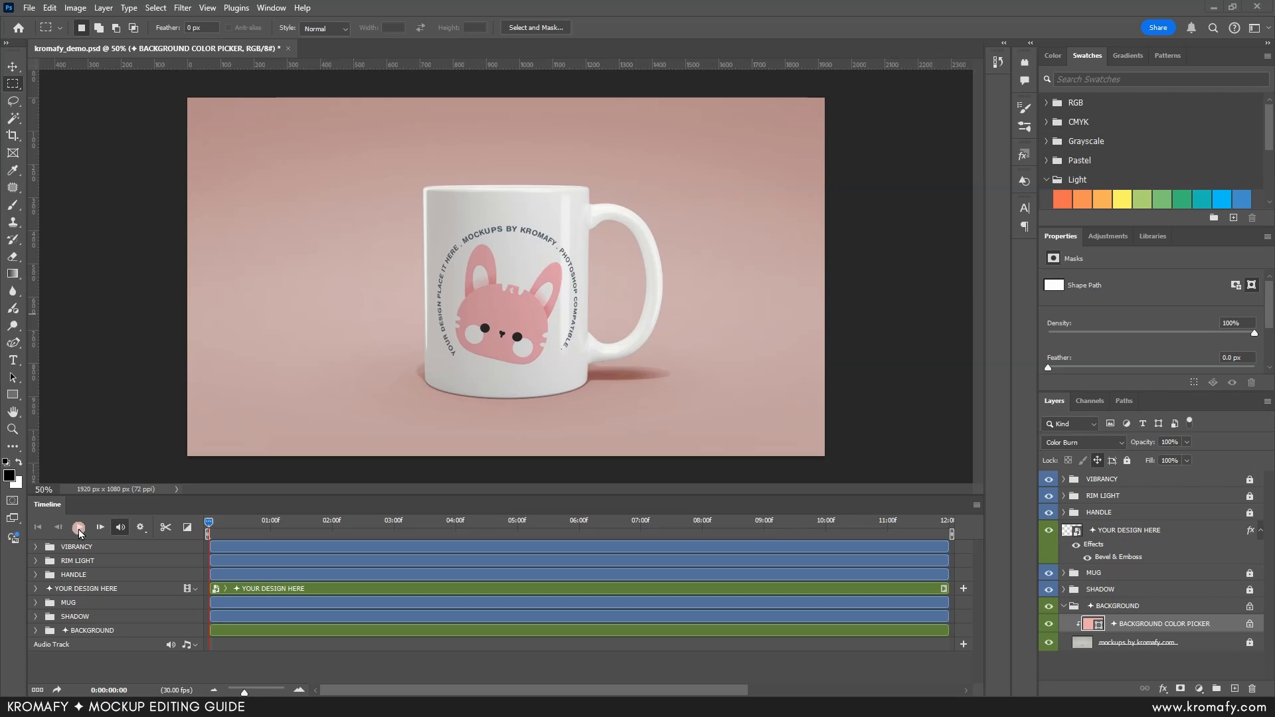
# Step: Scrub the timeline to preview the mug animation and return the playhead to the first frame
pyautogui.click(209, 520)
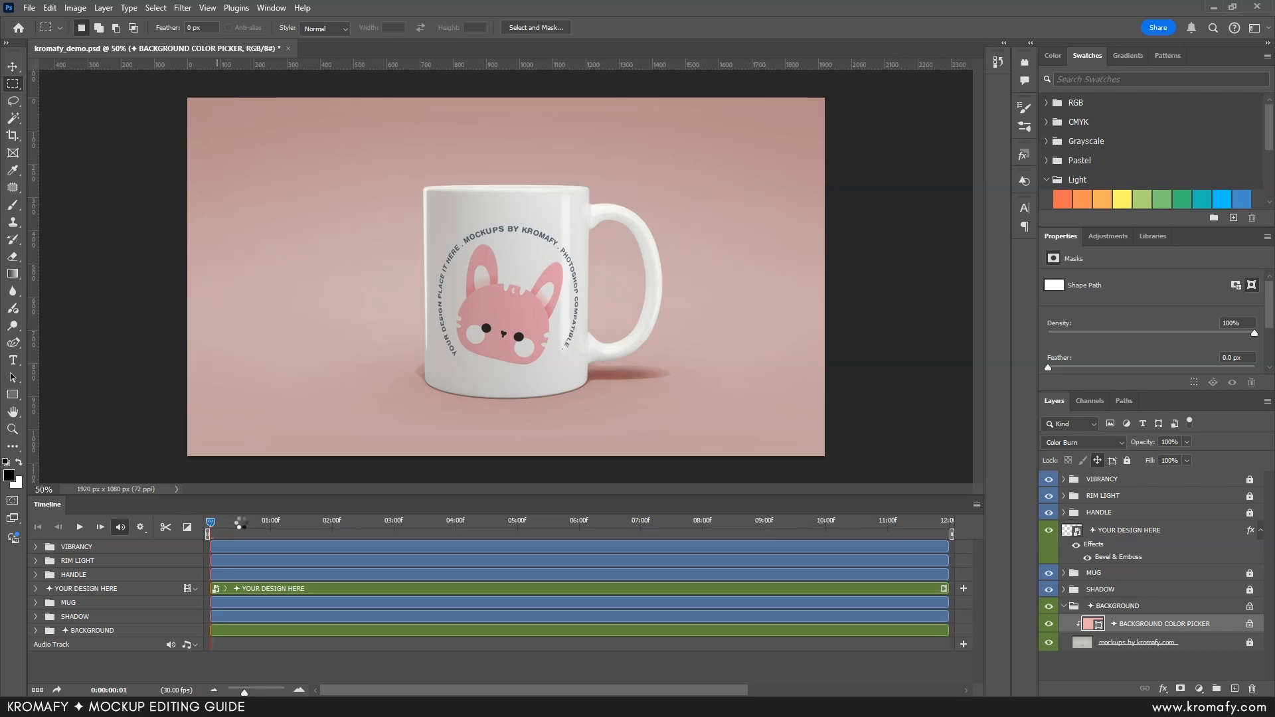
pyautogui.moveTo(241, 524); pyautogui.dragTo(107, 511)
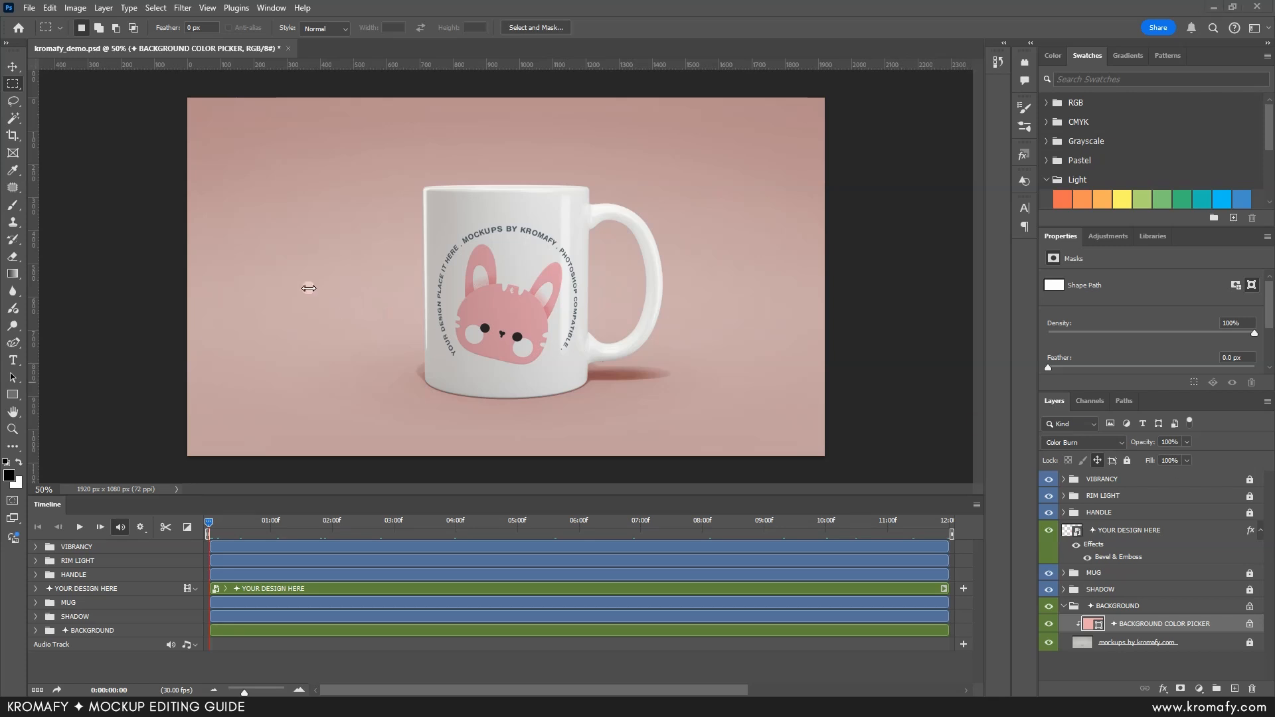
# Step: Crop the mug mockup canvas to a 1 : 1 (Square) ratio
pyautogui.click(13, 137)
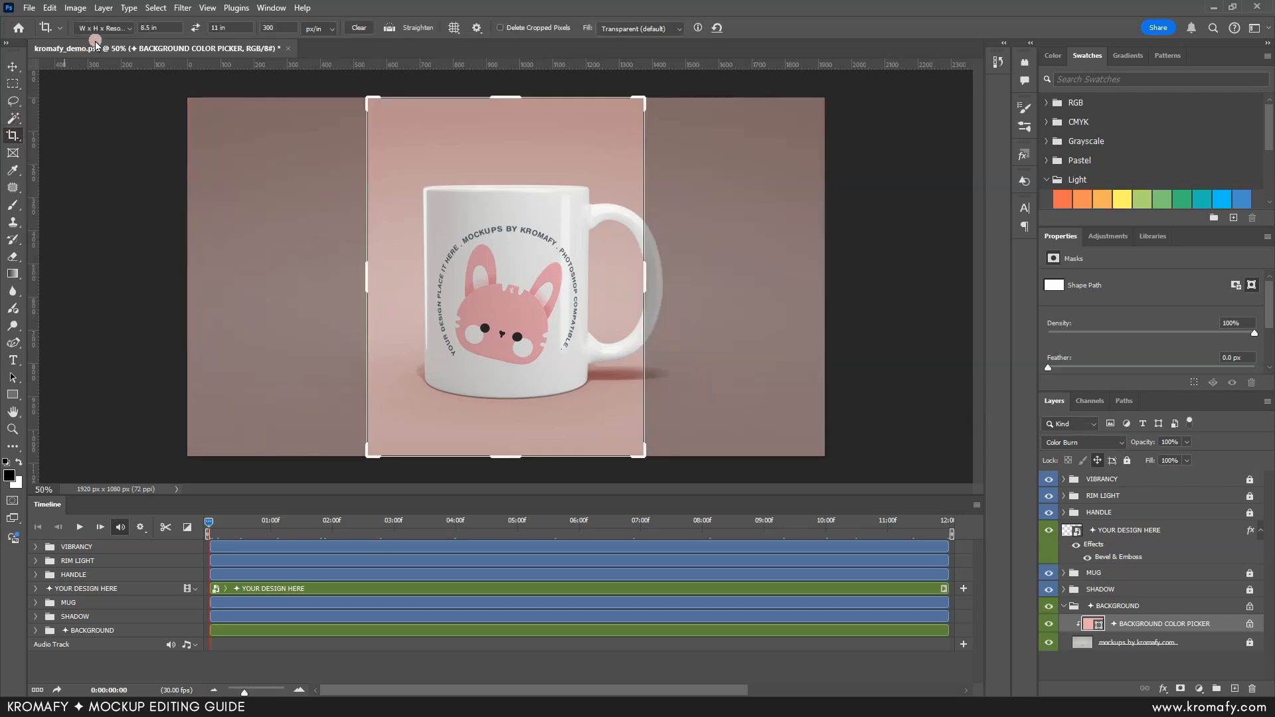
pyautogui.click(130, 29)
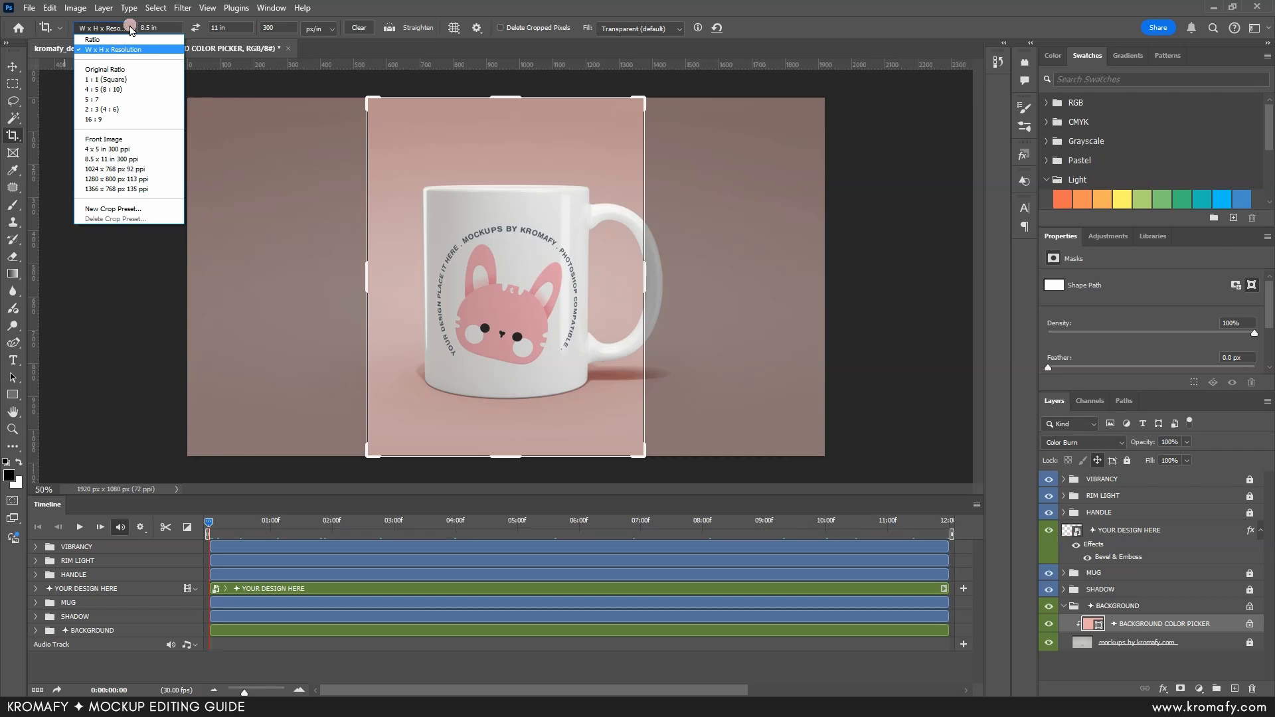
pyautogui.click(131, 81)
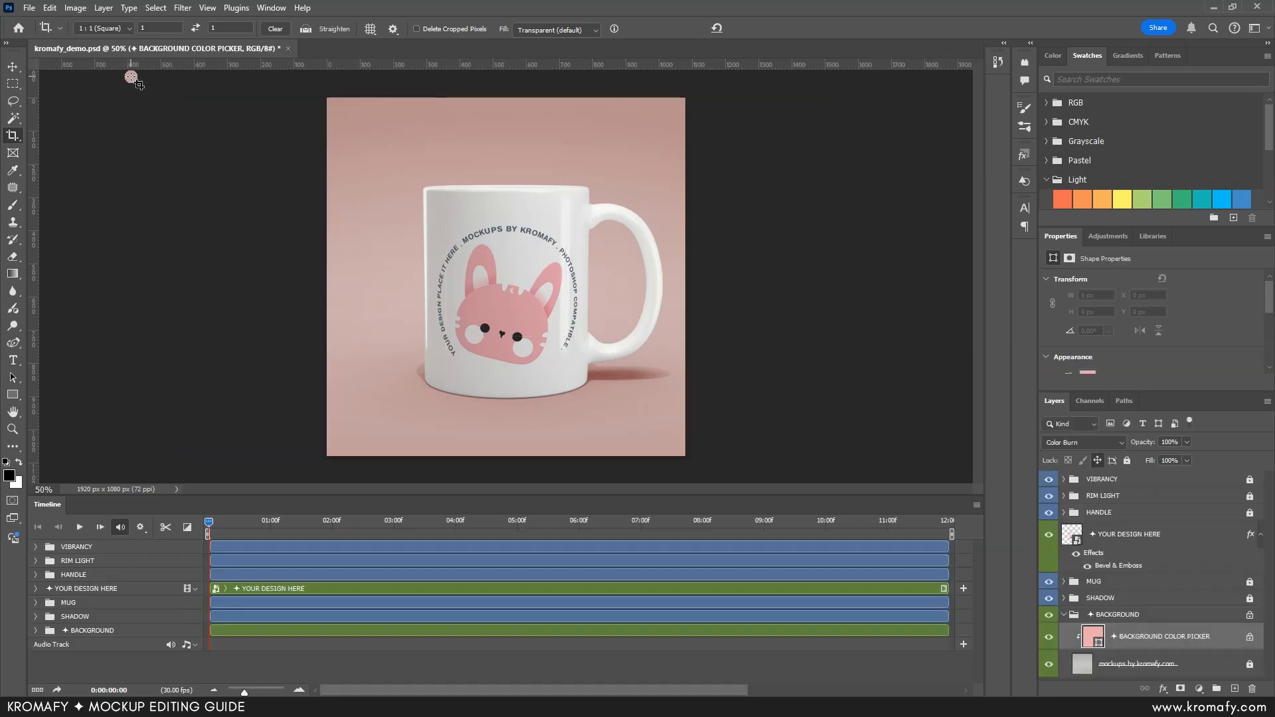
pyautogui.press('m')
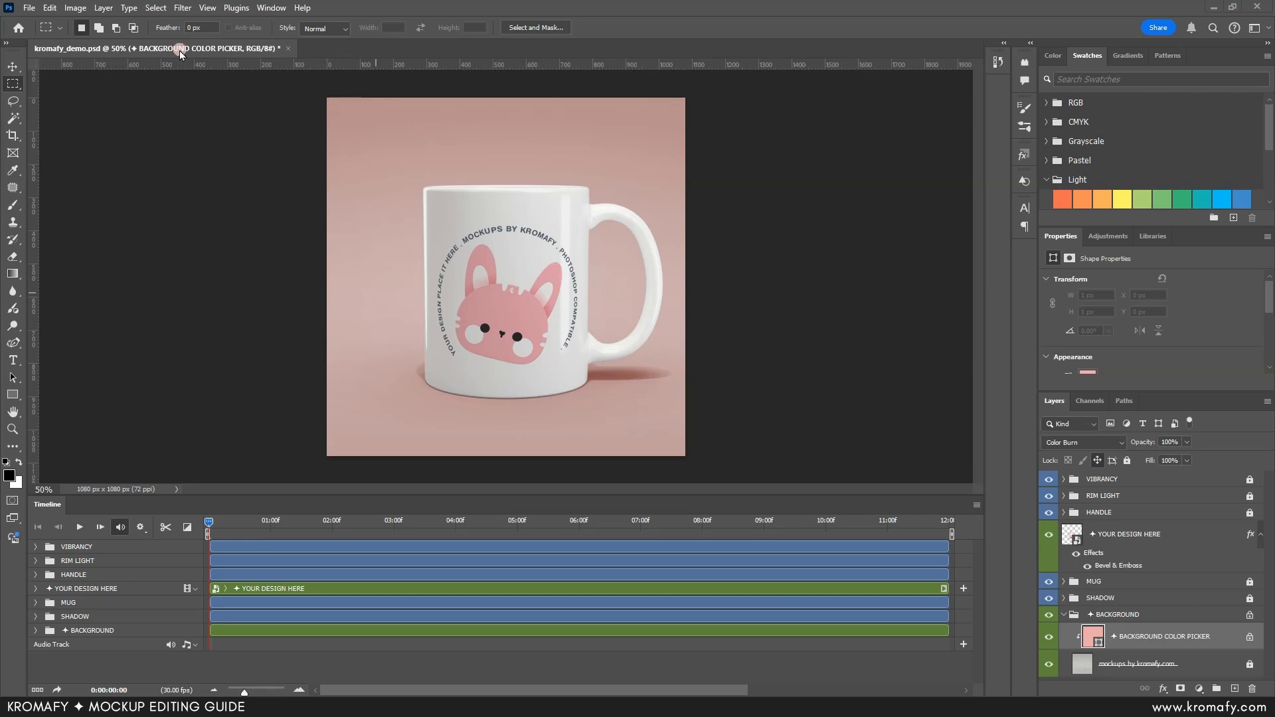
pyautogui.click(29, 8)
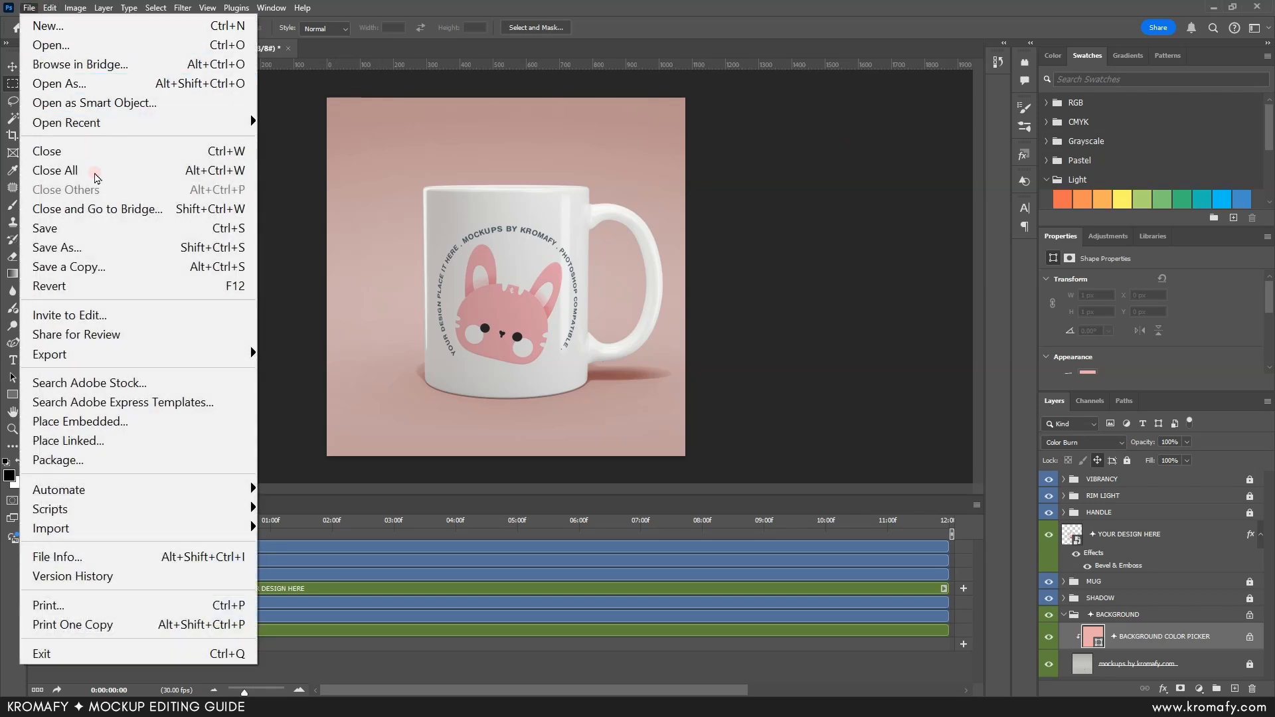
pyautogui.moveTo(162, 357)
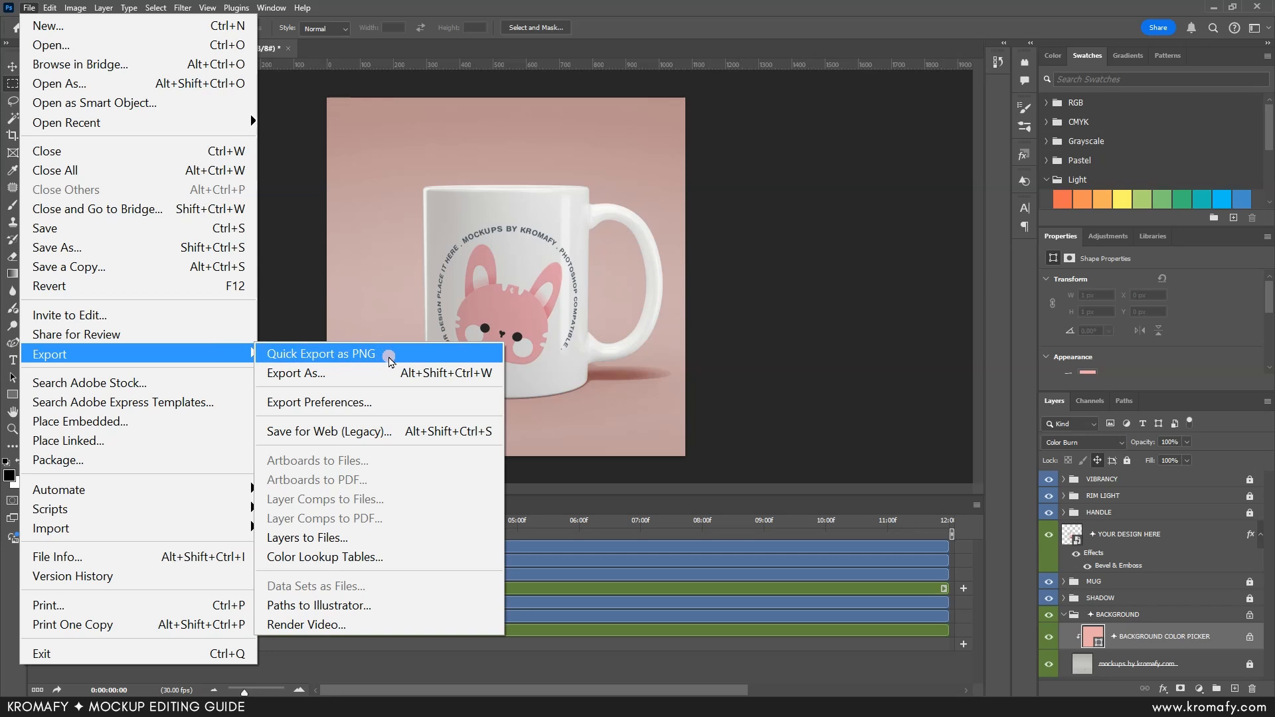
pyautogui.click(401, 372)
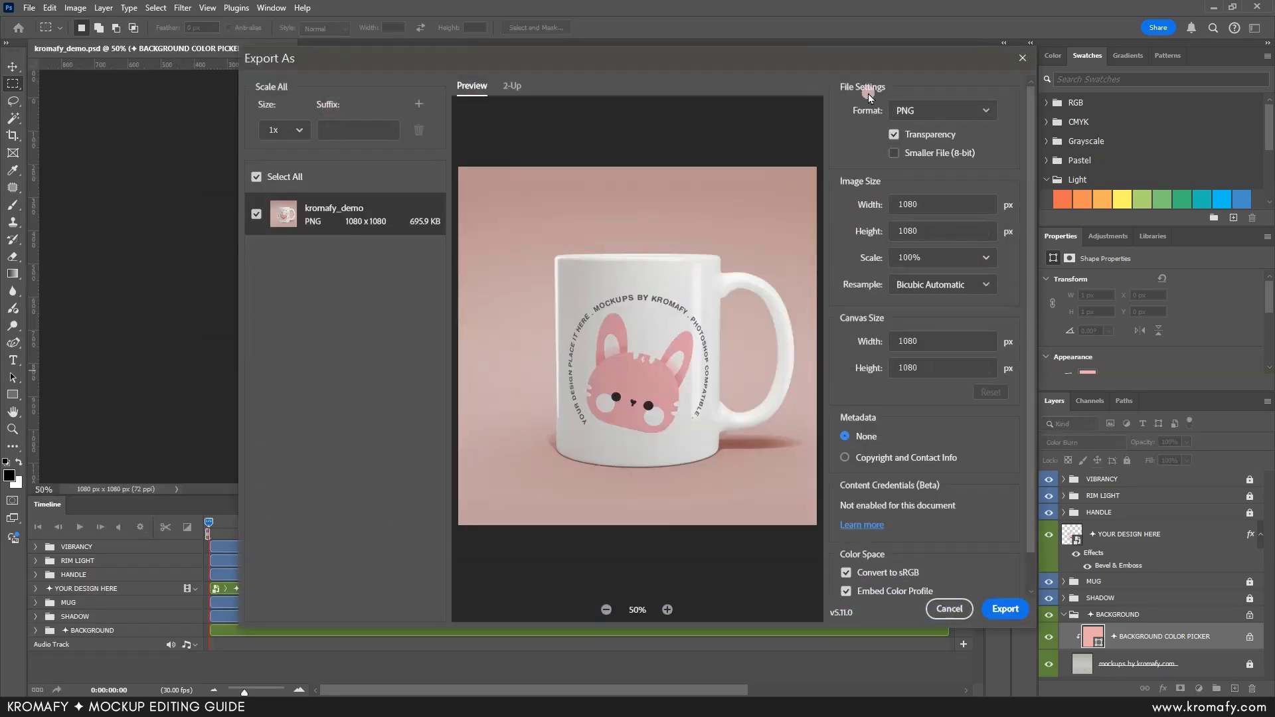
pyautogui.click(974, 113)
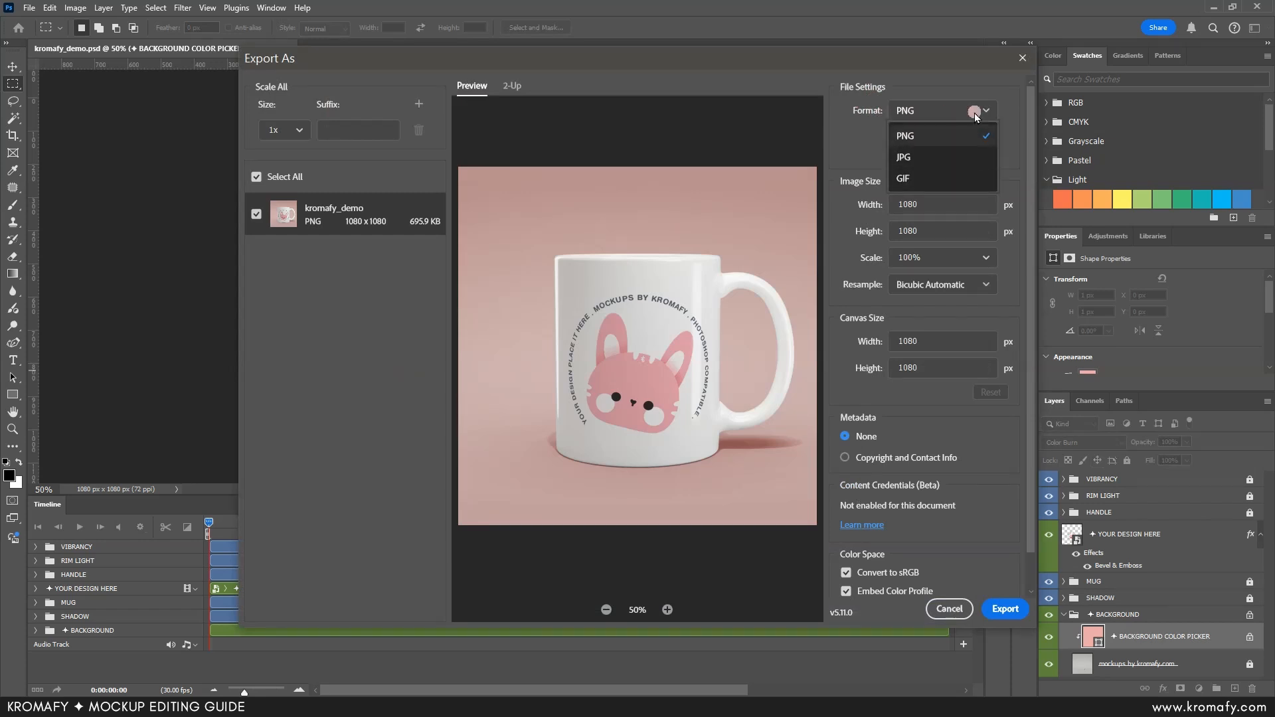
pyautogui.click(973, 134)
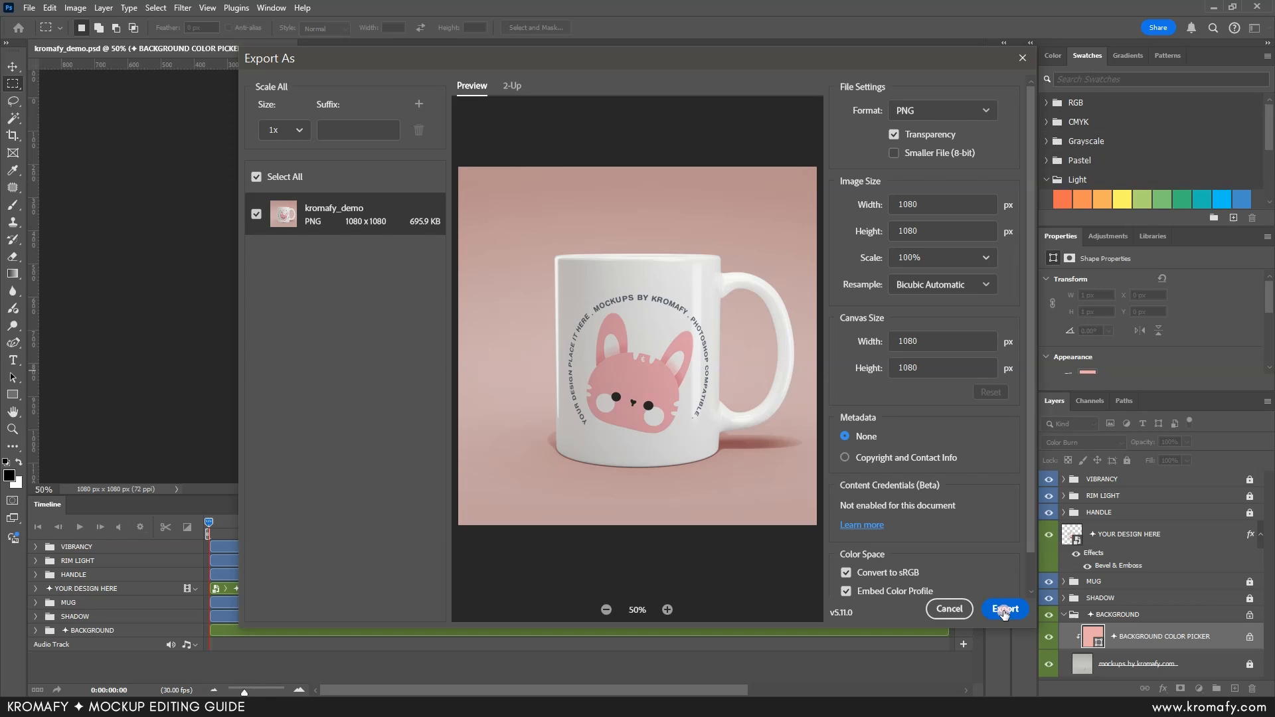
pyautogui.click(949, 609)
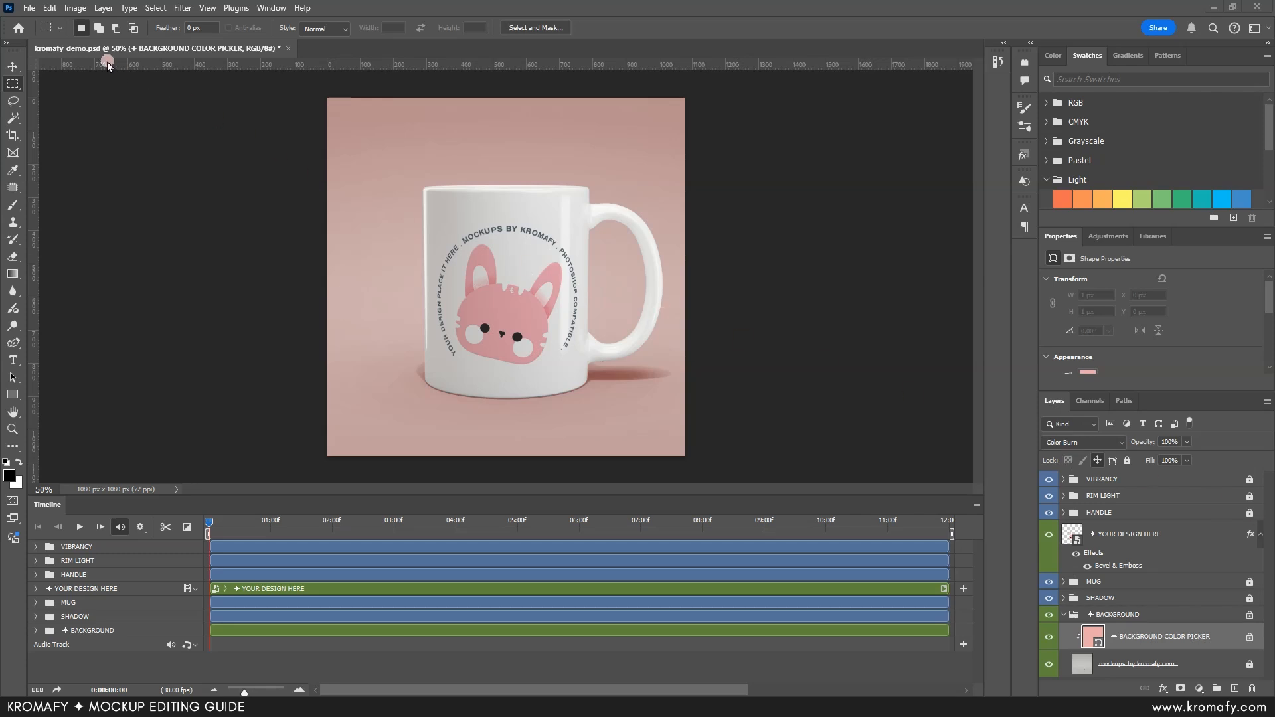
# Step: Render all frames of the mug animation as an H.264 video named kromafy_mug.mp4
pyautogui.click(30, 8)
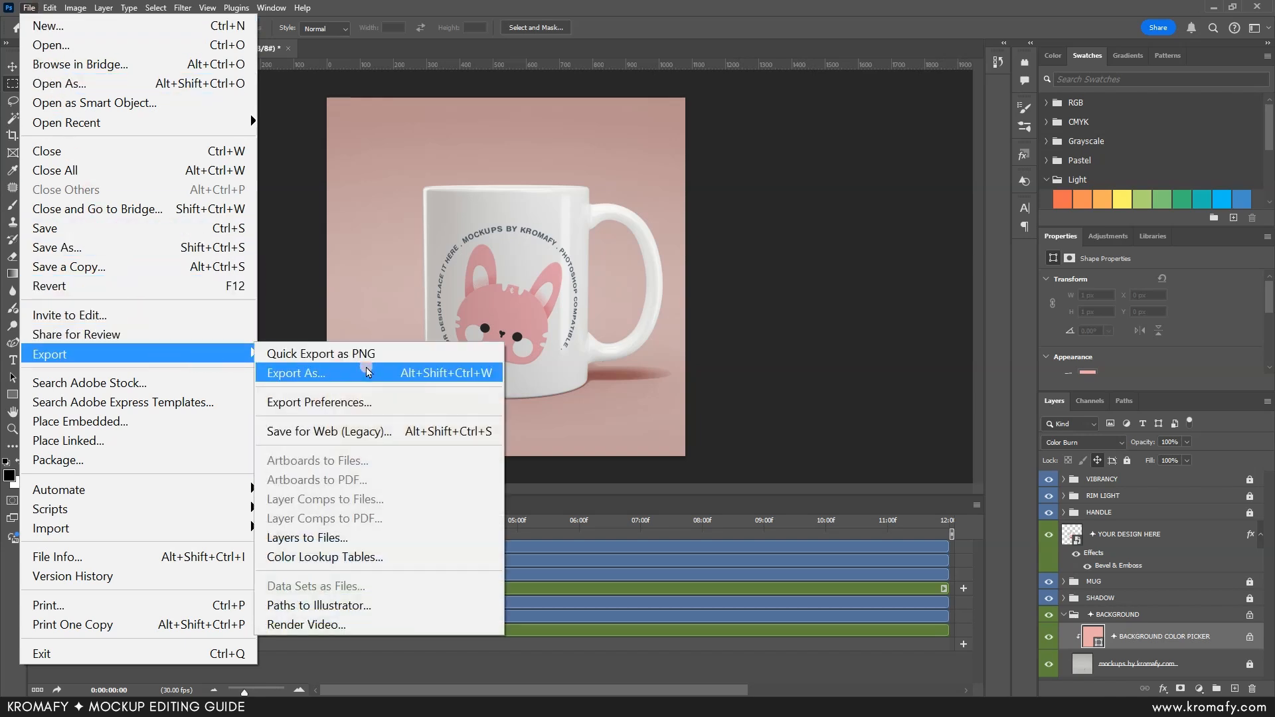
pyautogui.click(406, 632)
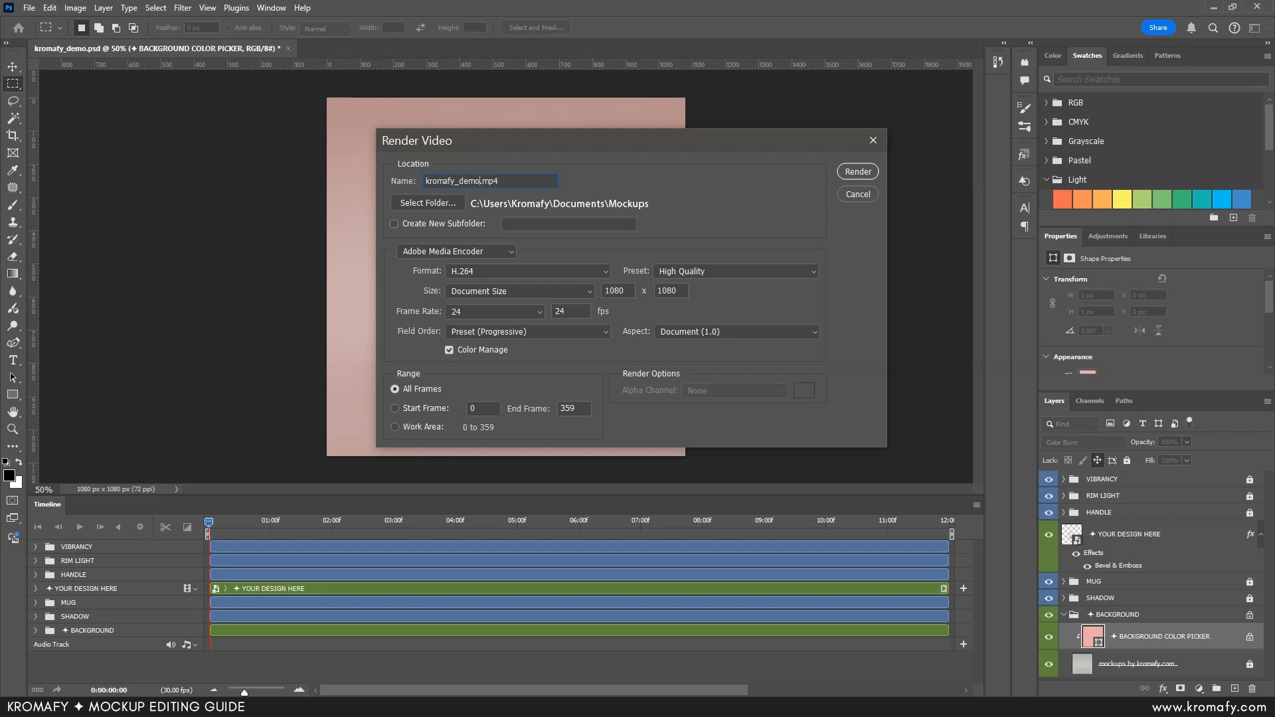
pyautogui.press('BackSpace')
pyautogui.press('BackSpace')
pyautogui.press('BackSpace')
pyautogui.press('BackSpace')
pyautogui.write('mug')
pyautogui.click(859, 172)
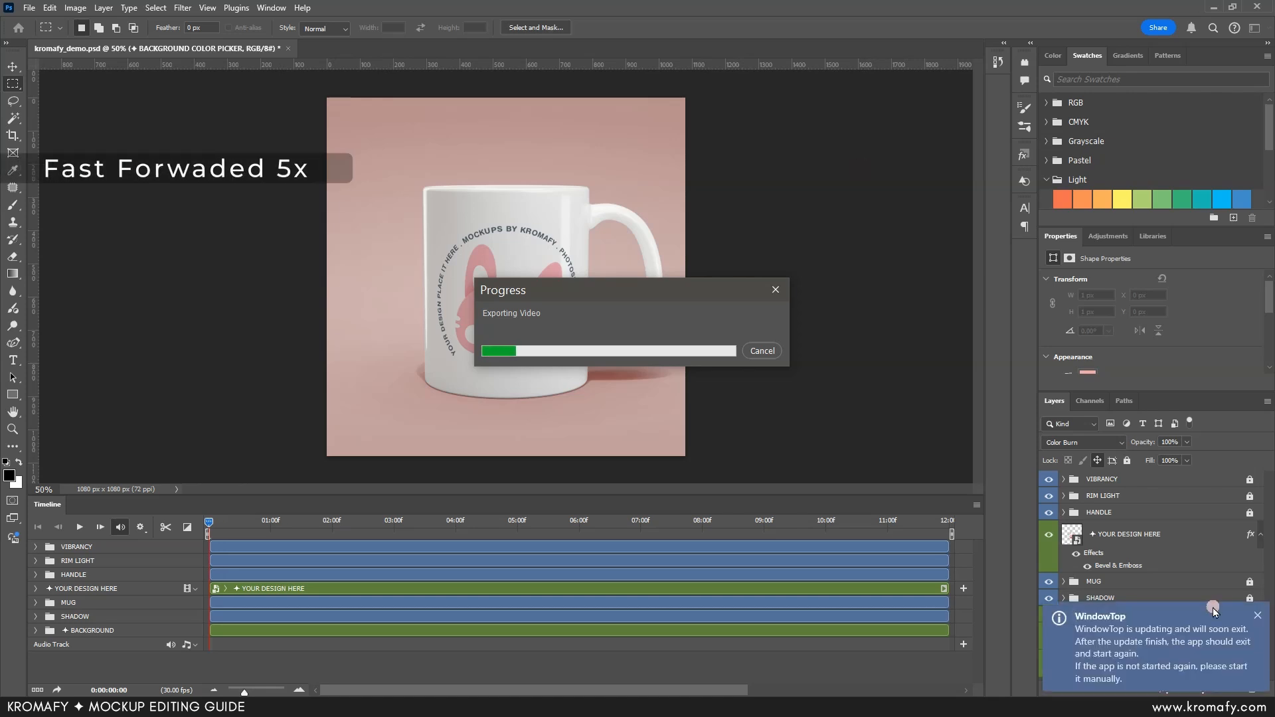
pyautogui.click(1257, 616)
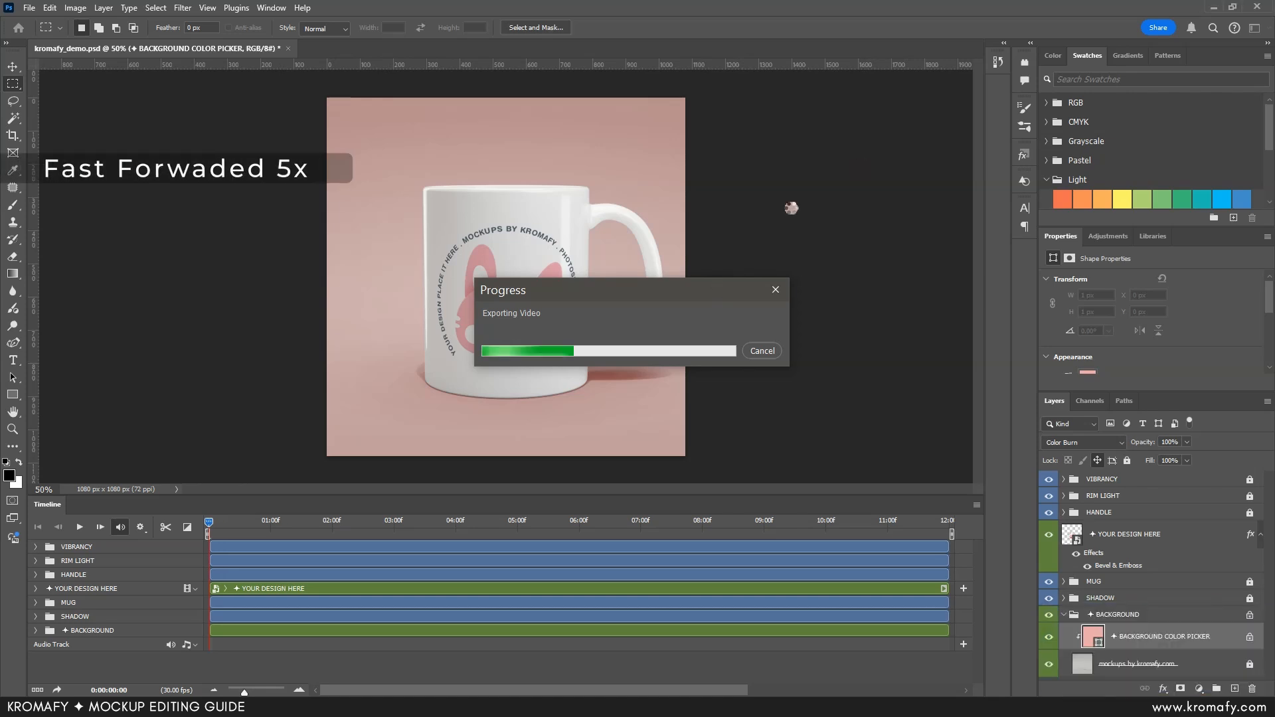